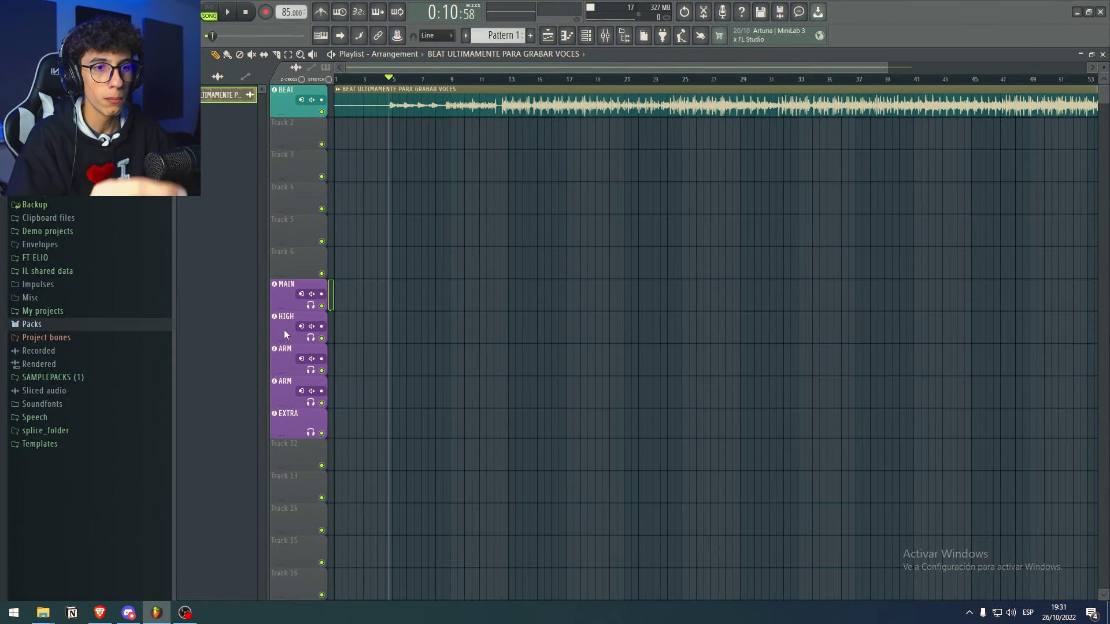
Step: Check which mixer track the HIGH playlist track is assigned to in its audio track mode, and open the mixer
{"action": "right_click", "coordinate": [285, 301]}
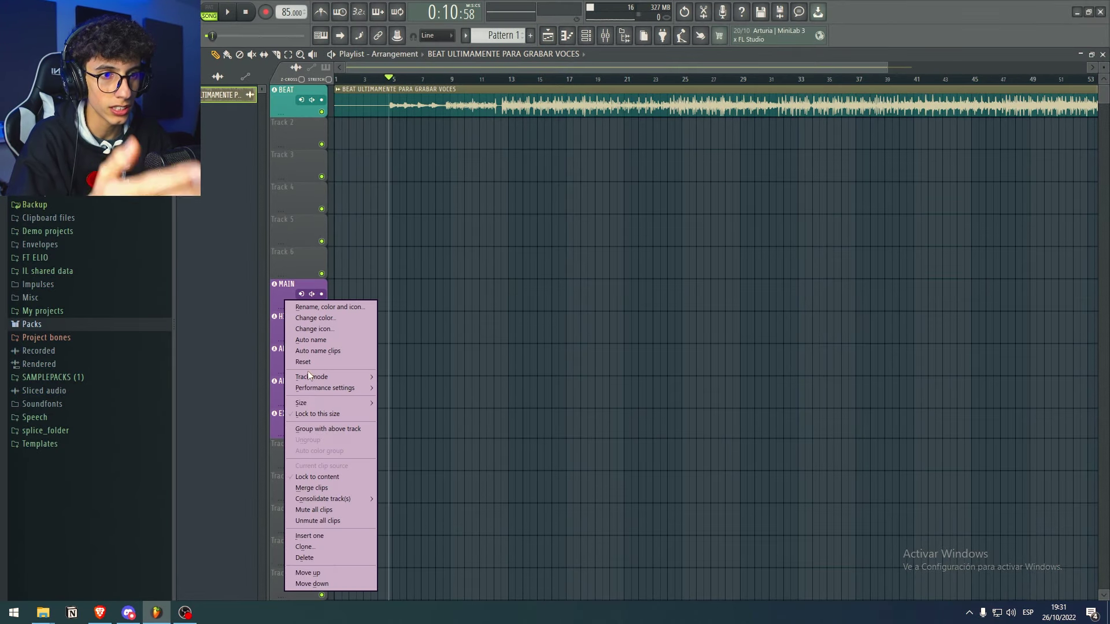
{"action": "mouse_move", "coordinate": [309, 376]}
{"action": "mouse_move", "coordinate": [418, 386]}
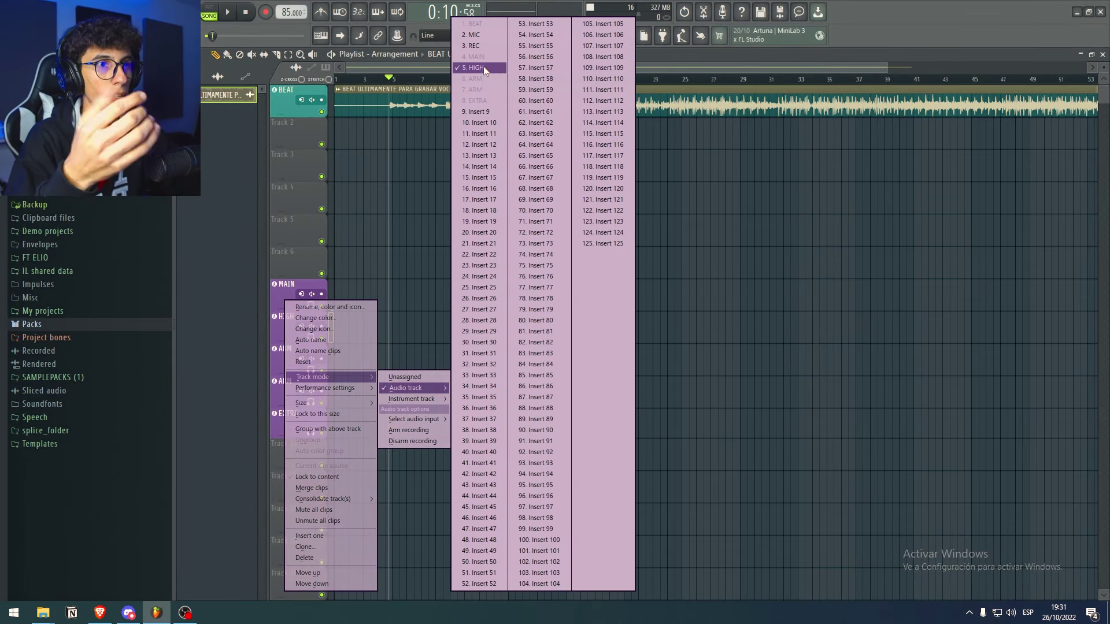
{"action": "left_click", "coordinate": [605, 35]}
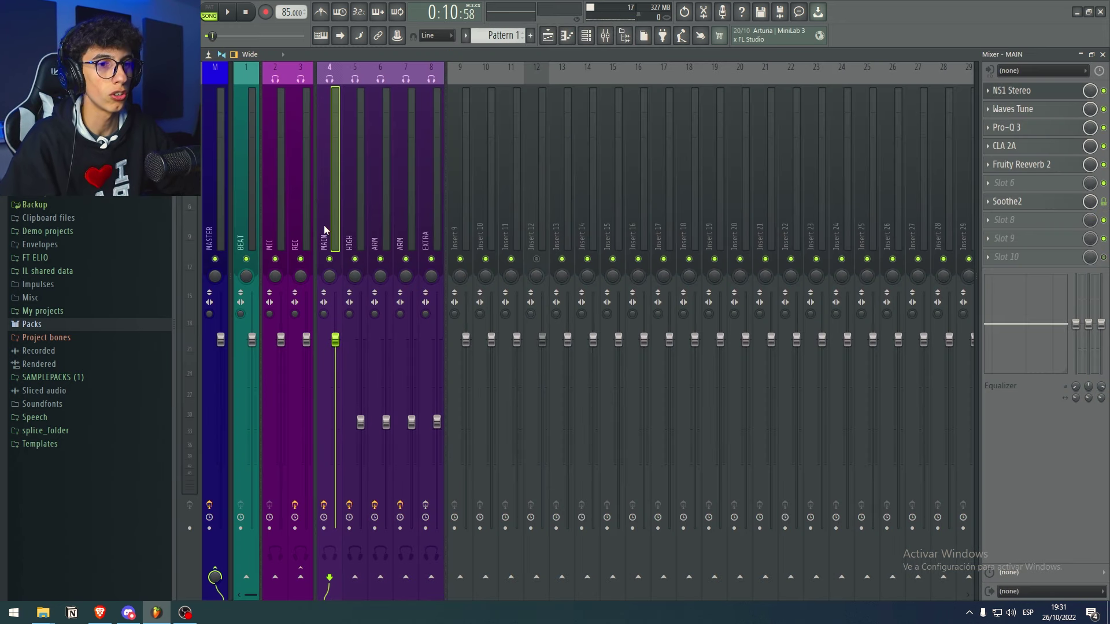
Step: Try to copy the MAIN mixer track's state onto the HIGH track
{"action": "right_click", "coordinate": [331, 215]}
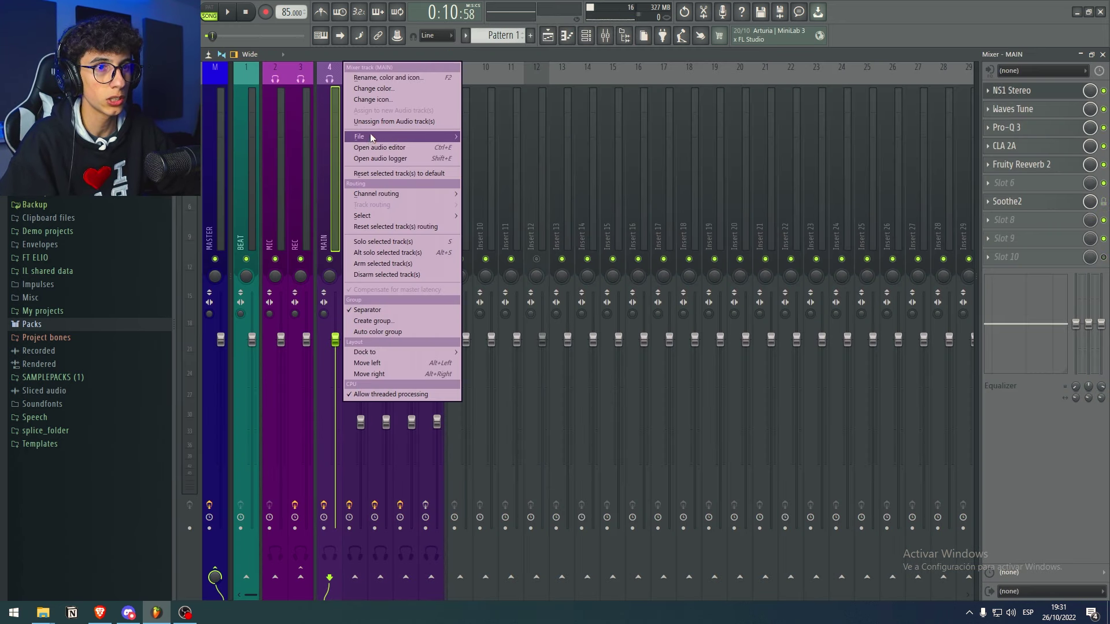
{"action": "mouse_move", "coordinate": [370, 133]}
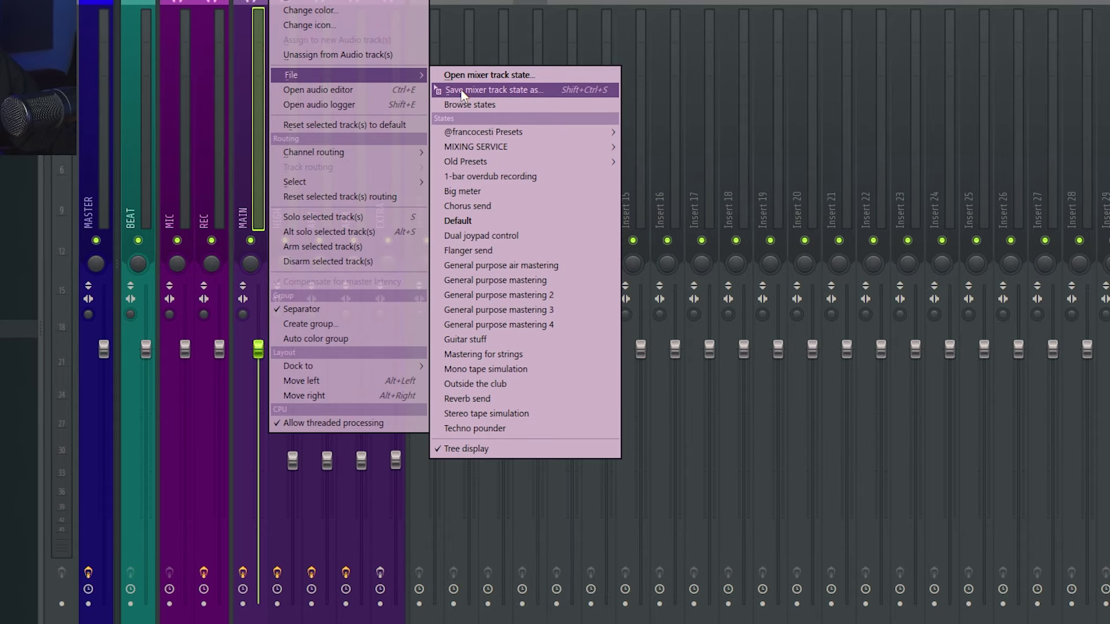
{"action": "left_click", "coordinate": [469, 91]}
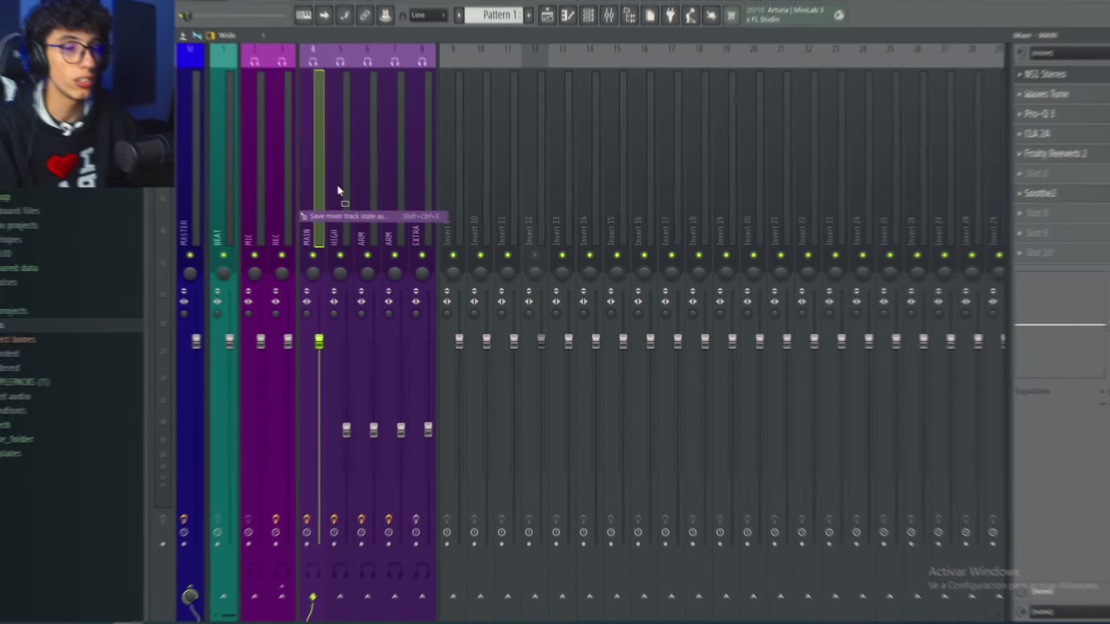
Step: Select the HIGH mixer track and examine the settings of its Doubler 2 plugin
{"action": "left_click", "coordinate": [284, 152]}
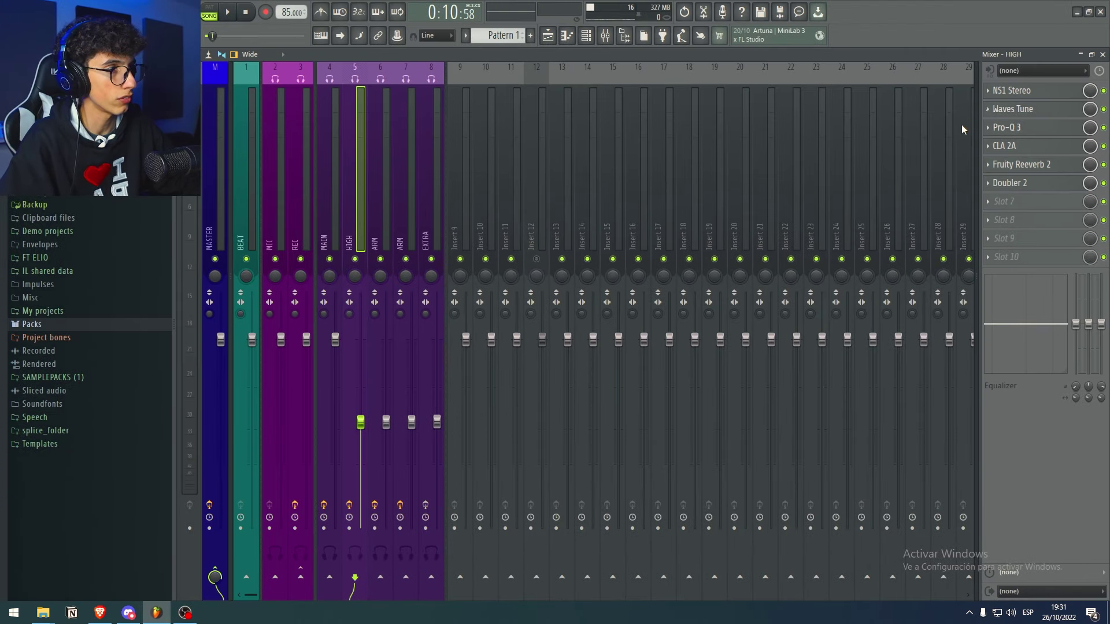
{"action": "left_click", "coordinate": [1024, 187]}
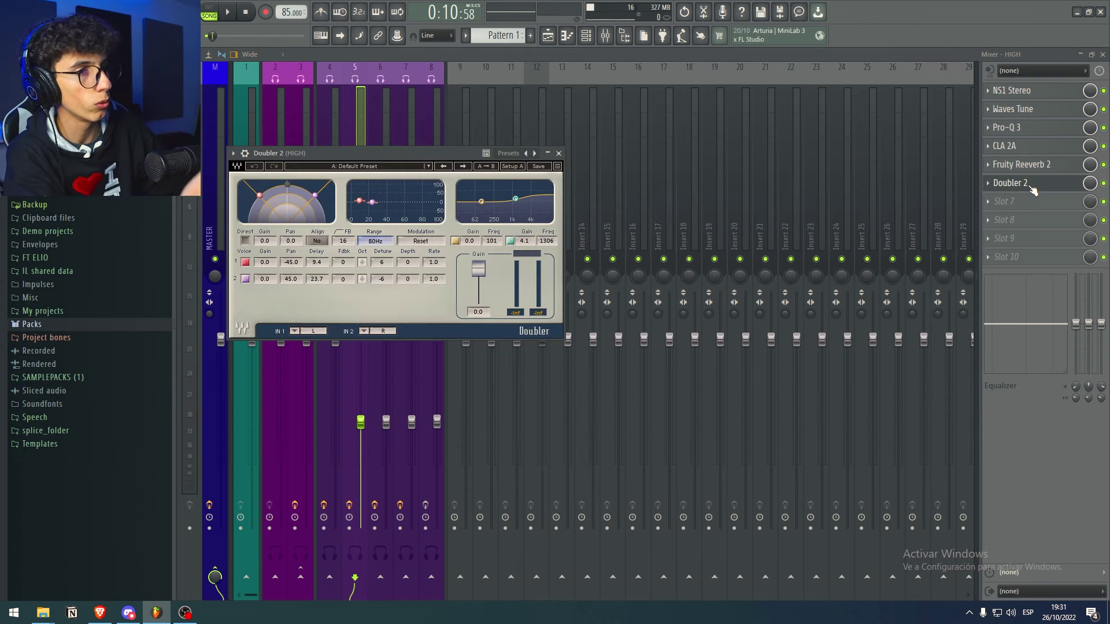
{"action": "left_click_drag", "start_coordinate": [453, 153], "coordinate": [516, 155]}
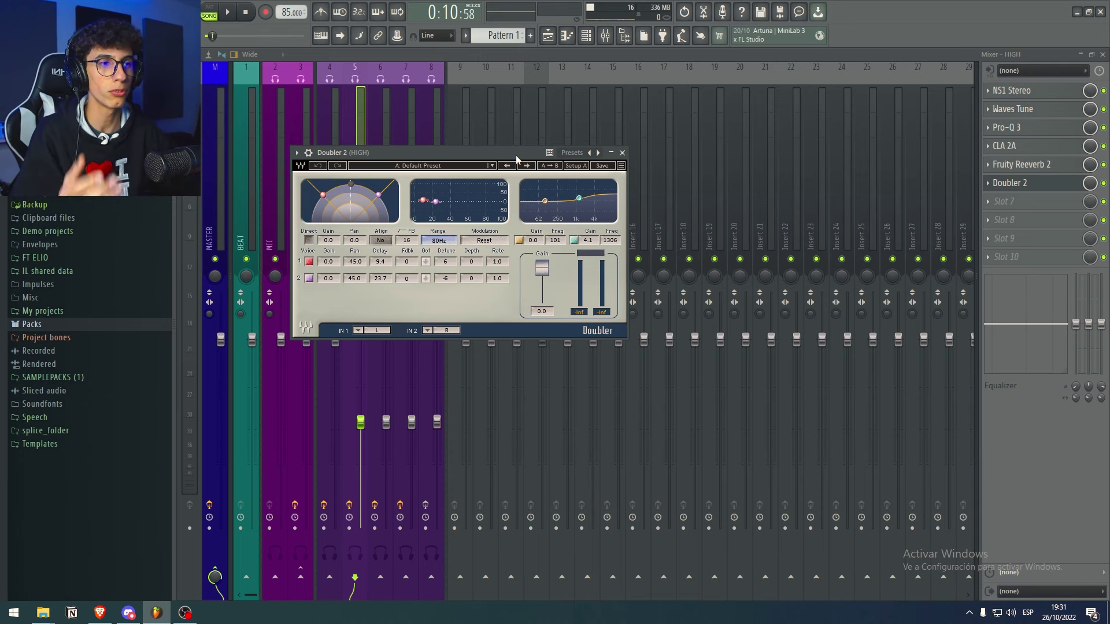
{"action": "left_click", "coordinate": [622, 153]}
Step: Review the effect chains of the two ARM tracks, the HIGH track and the EXTRA track in the mixer
{"action": "left_click", "coordinate": [378, 214]}
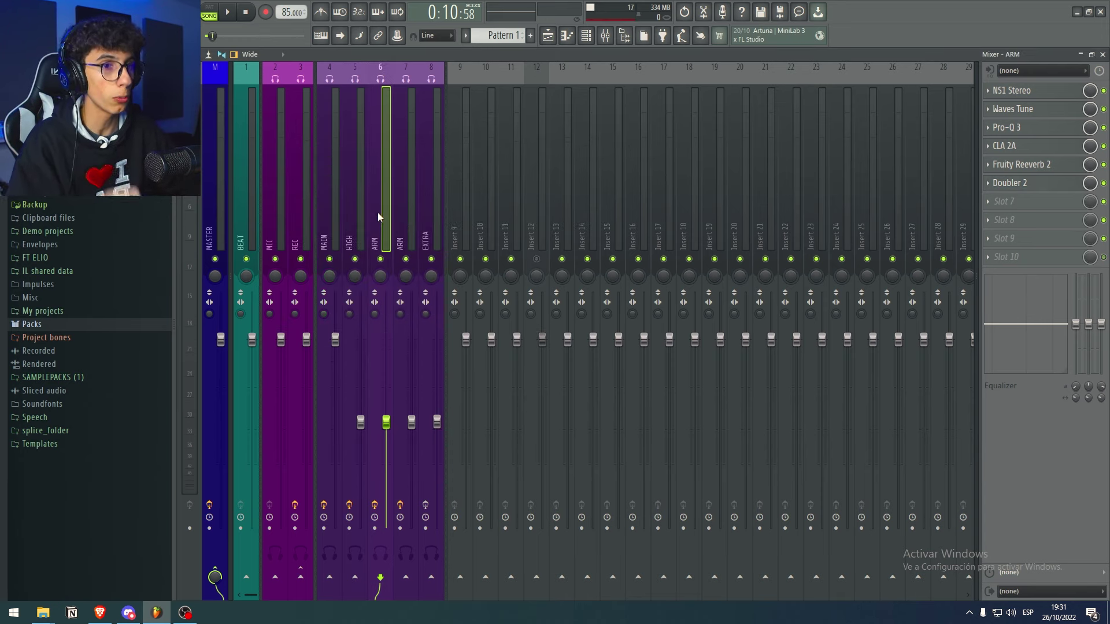
{"action": "left_click", "coordinate": [402, 199]}
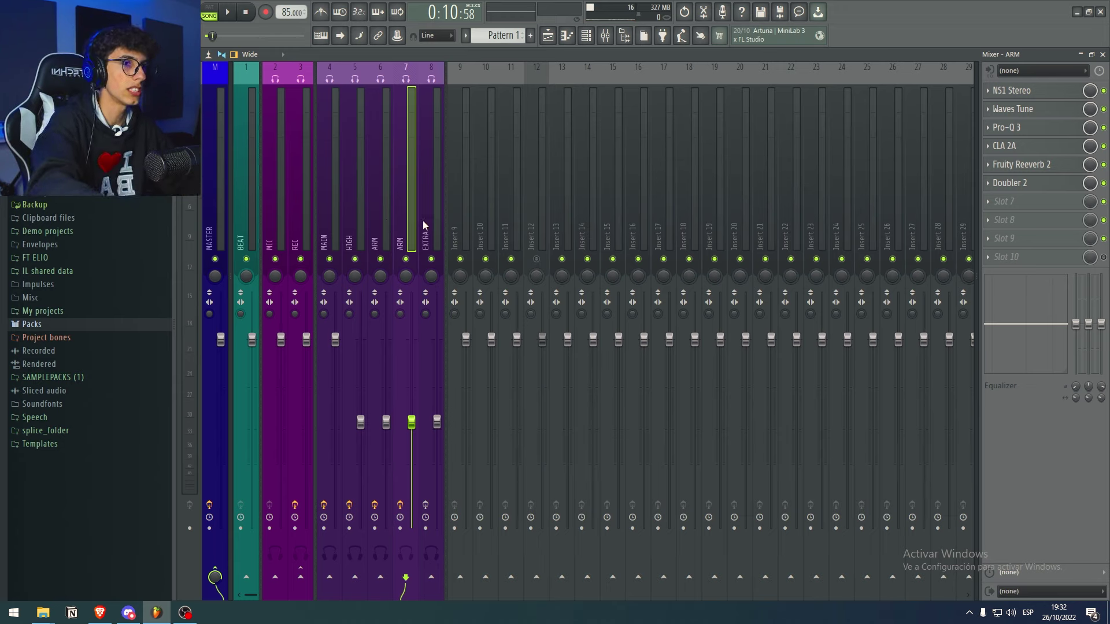
{"action": "left_click", "coordinate": [365, 215]}
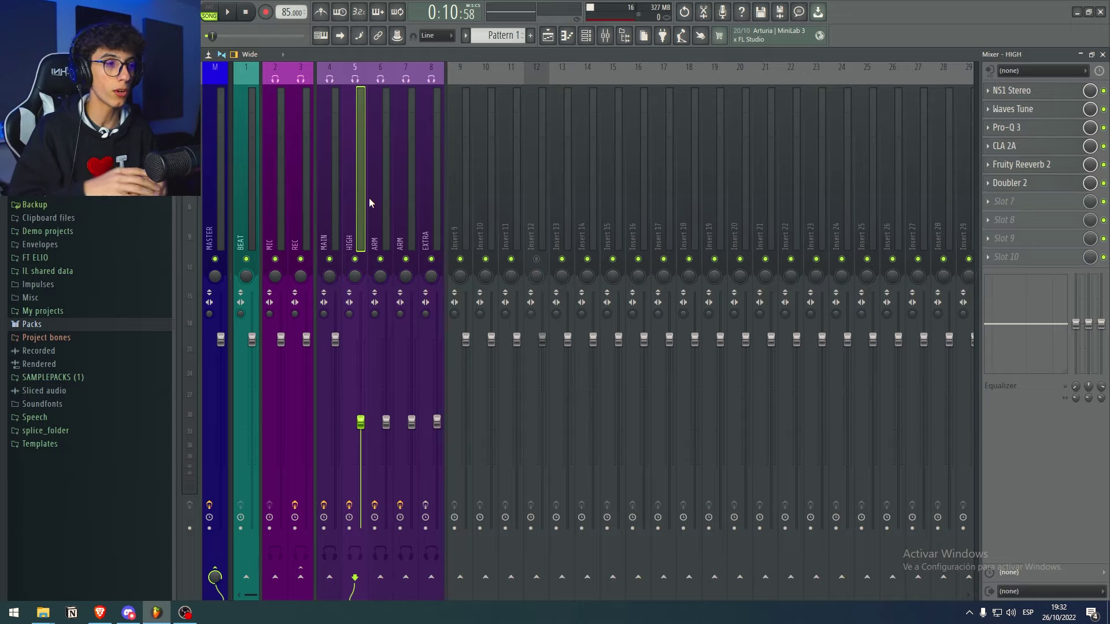
{"action": "left_click", "coordinate": [1009, 115]}
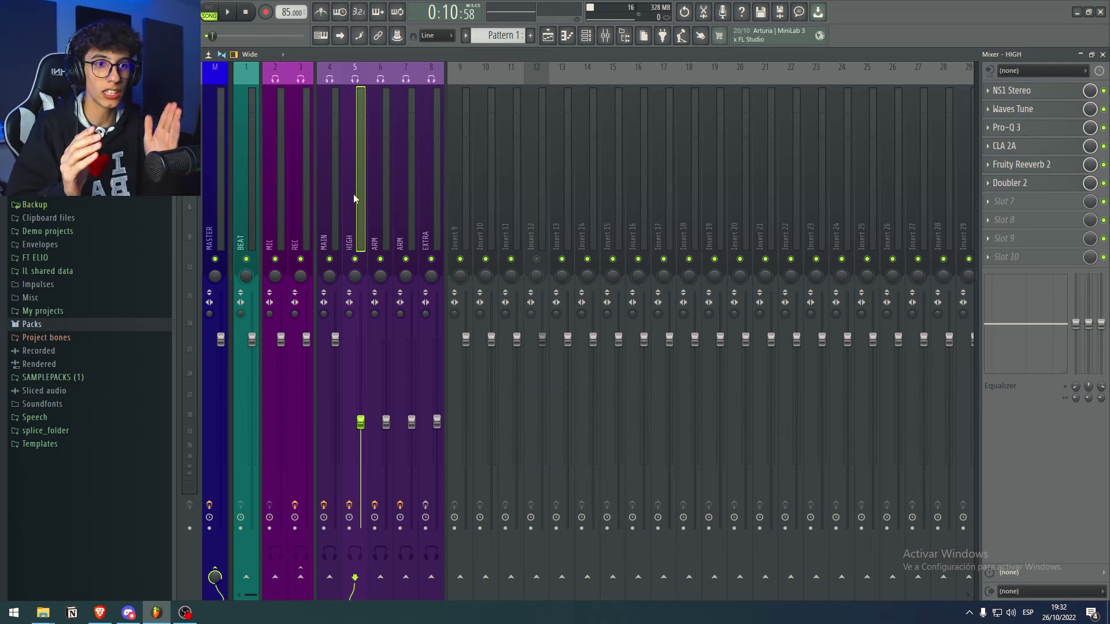
{"action": "left_click_drag", "start_coordinate": [353, 193], "coordinate": [438, 186]}
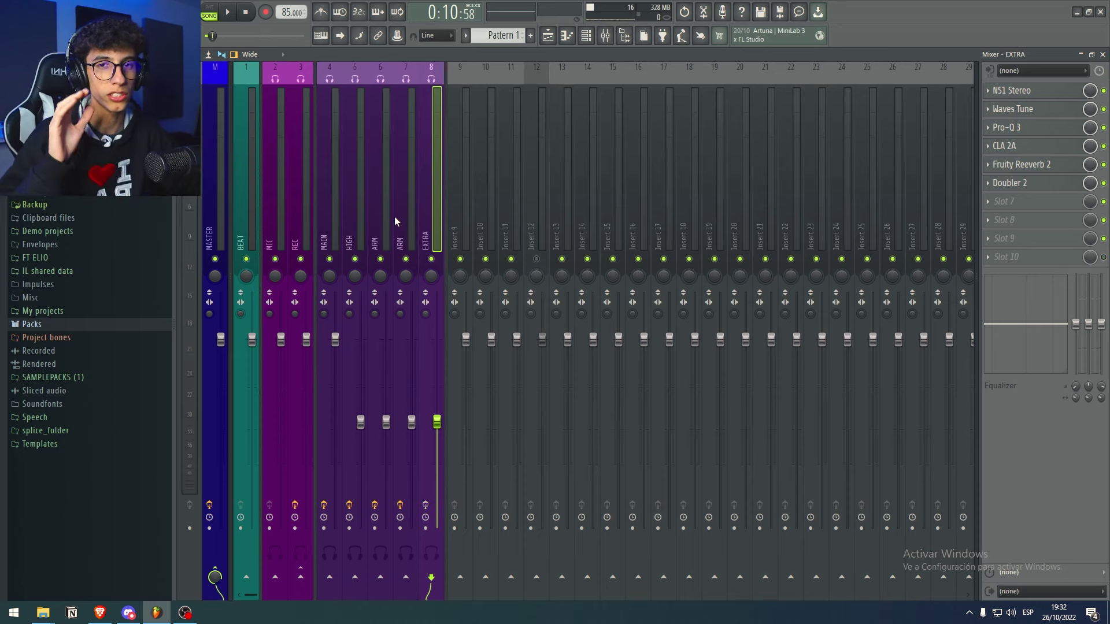
Step: Examine the Focusrite USB ASIO audio inputs available for the MIC mixer track
{"action": "left_click", "coordinate": [280, 170]}
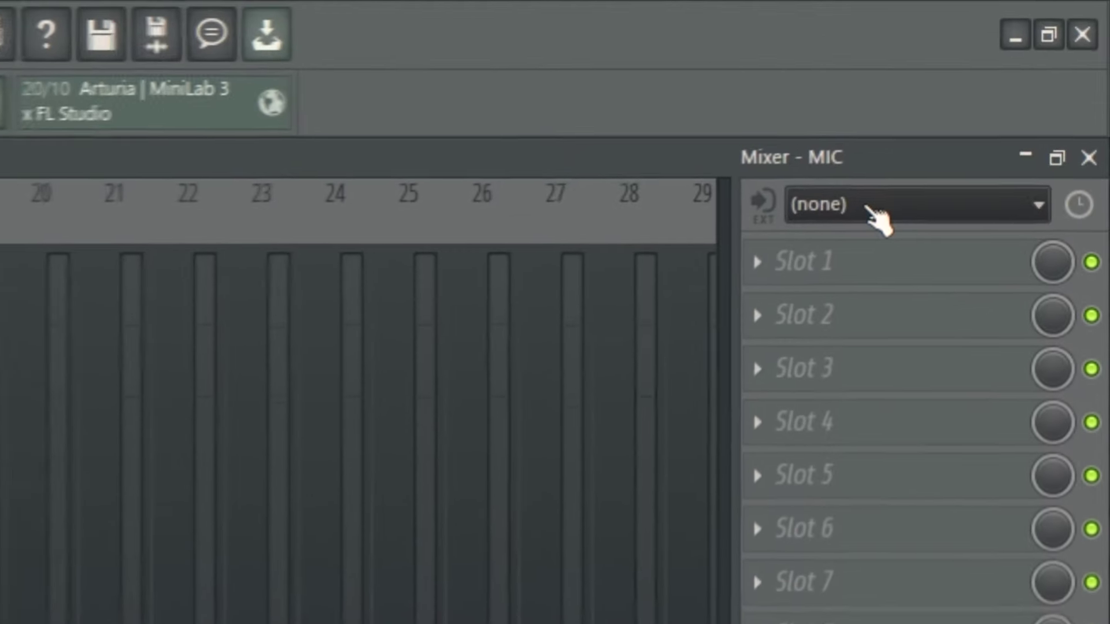
{"action": "left_click", "coordinate": [1026, 70]}
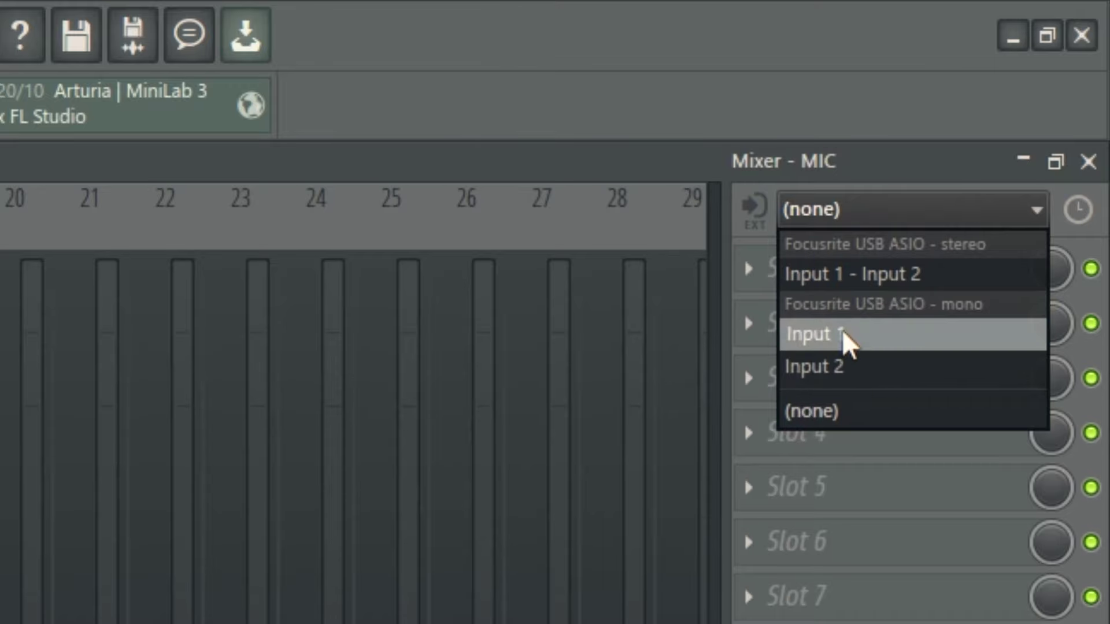
{"action": "left_click", "coordinate": [882, 218]}
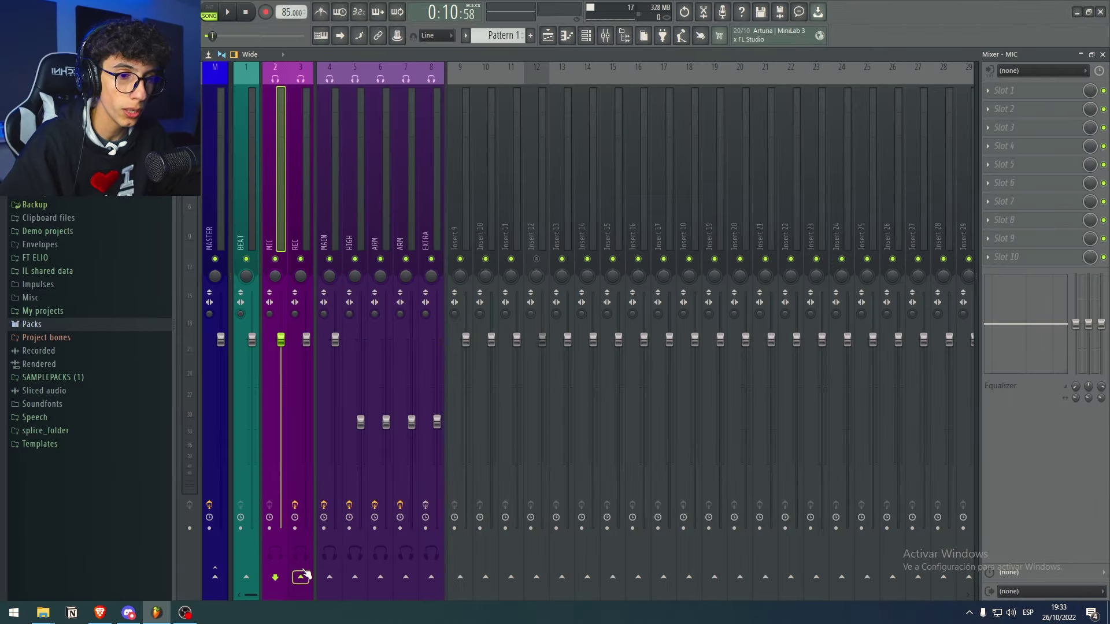
Step: Route the MIC mixer track to the REC track
{"action": "left_click", "coordinate": [304, 230]}
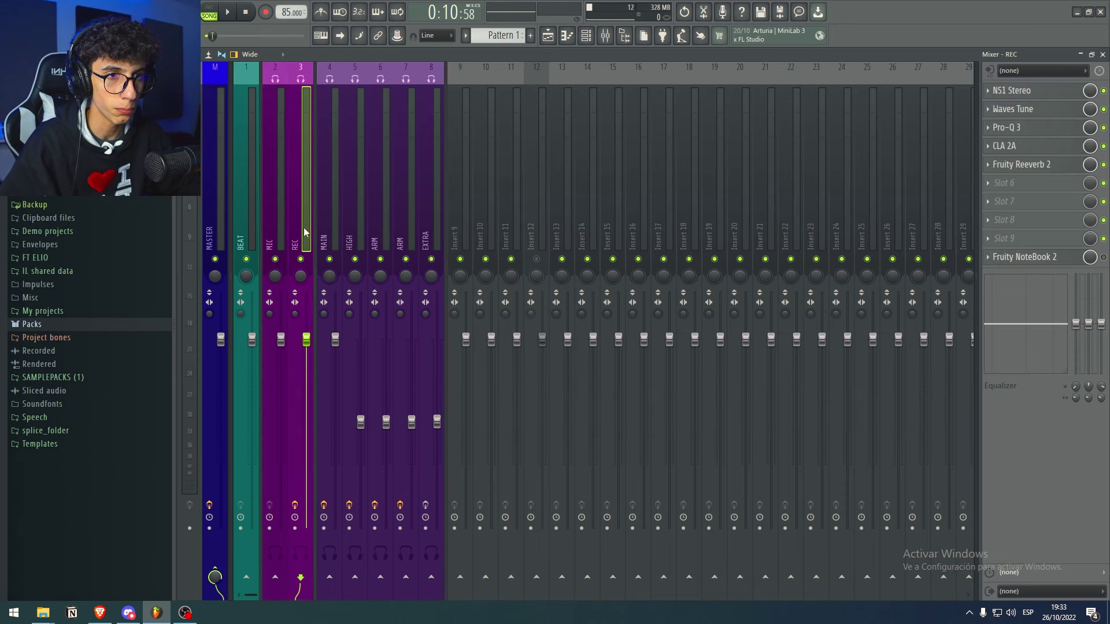
{"action": "left_click", "coordinate": [277, 207]}
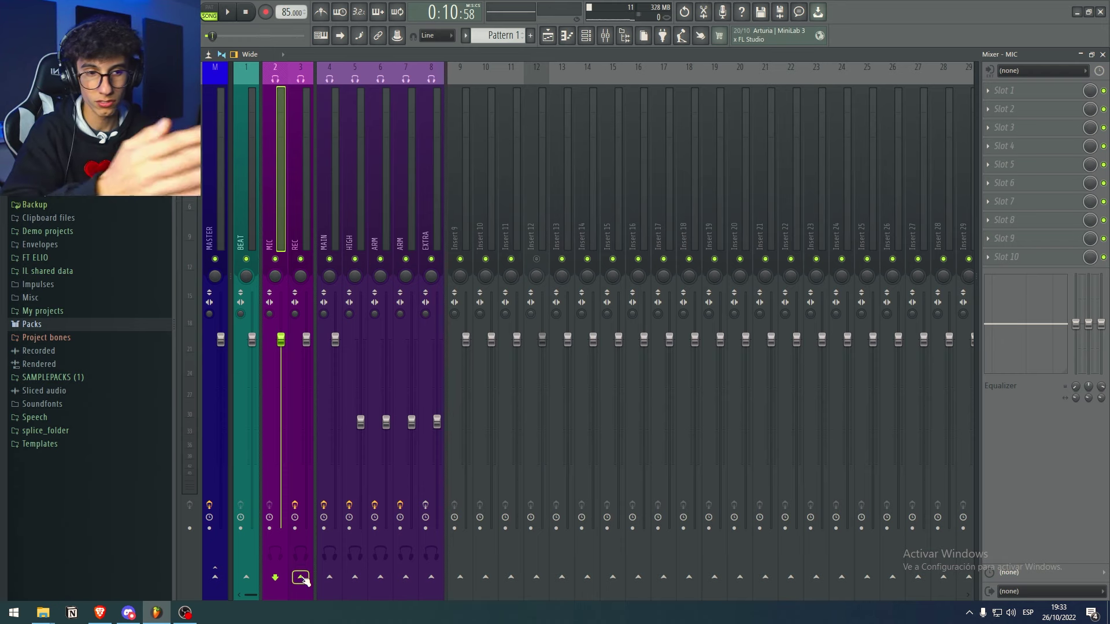
{"action": "left_click", "coordinate": [307, 186]}
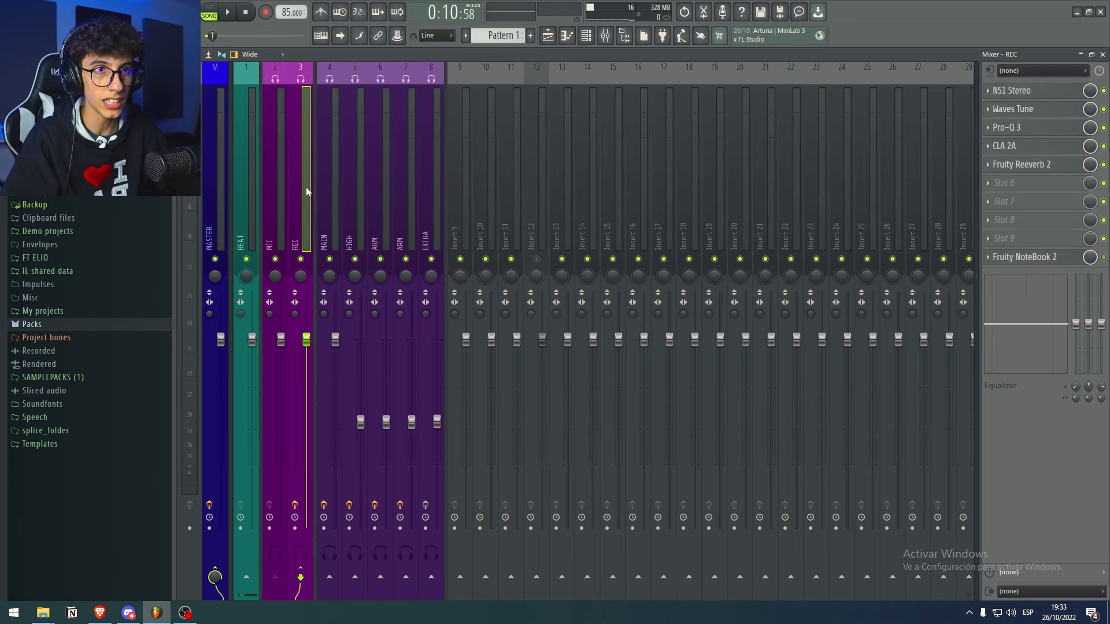
{"action": "left_click", "coordinate": [276, 218]}
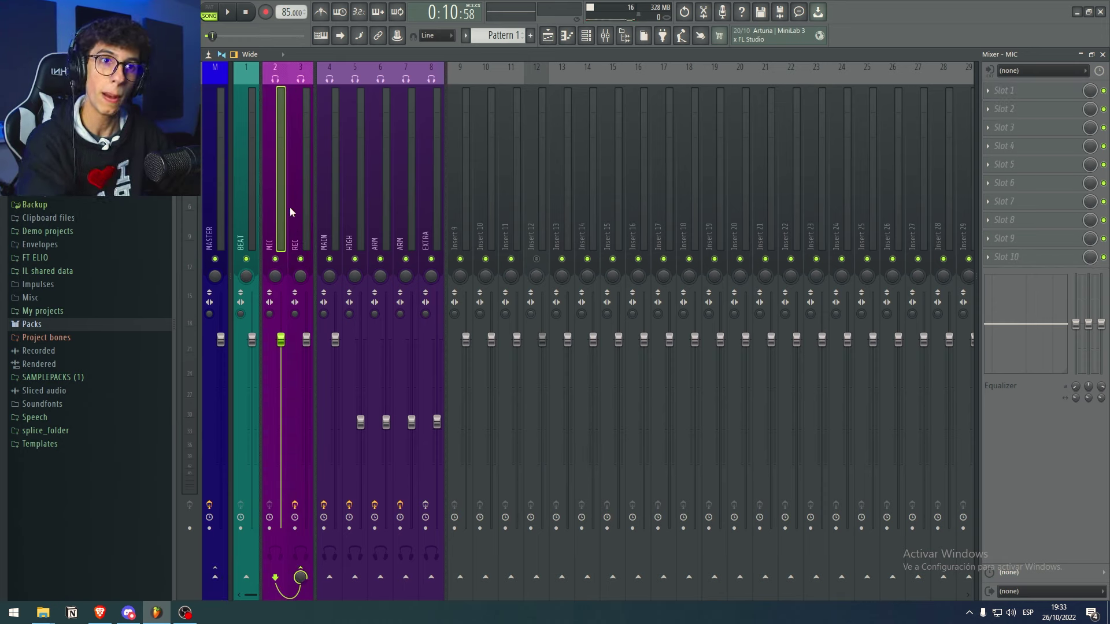
Step: Select the REC mixer track and examine the settings of its NS1 Stereo noise suppressor
{"action": "left_click", "coordinate": [297, 199]}
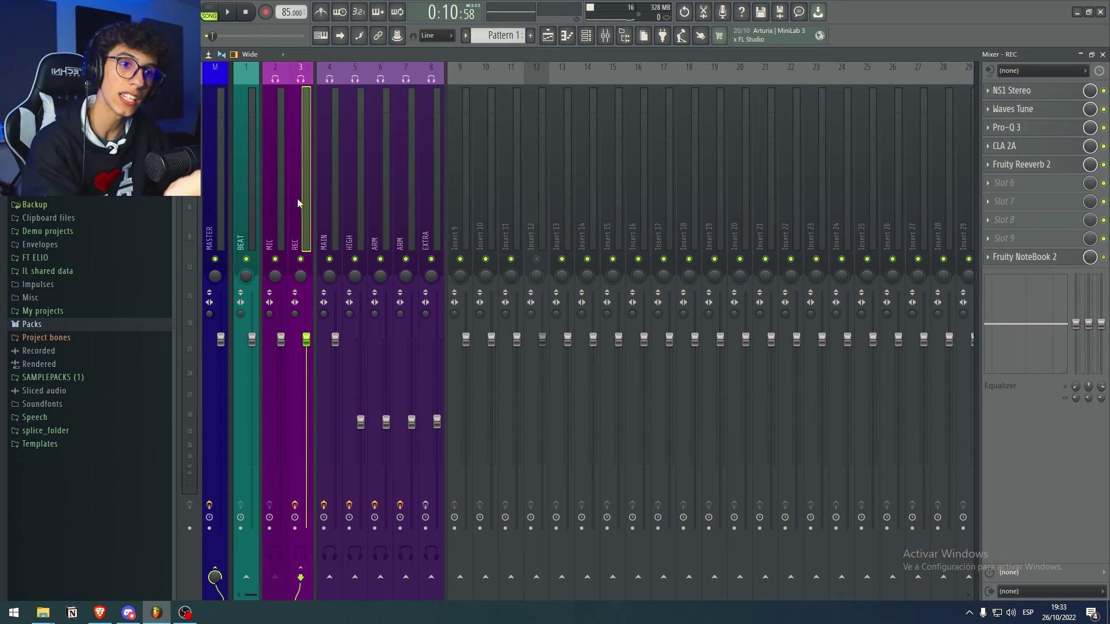
{"action": "left_click", "coordinate": [1031, 96]}
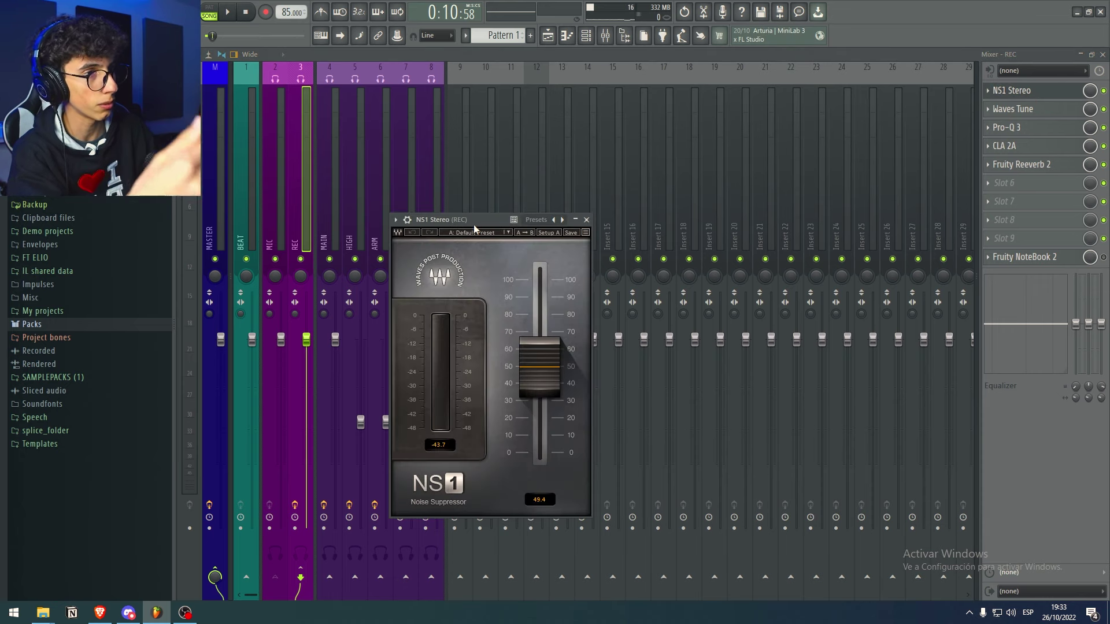
{"action": "left_click_drag", "start_coordinate": [474, 225], "coordinate": [583, 185]}
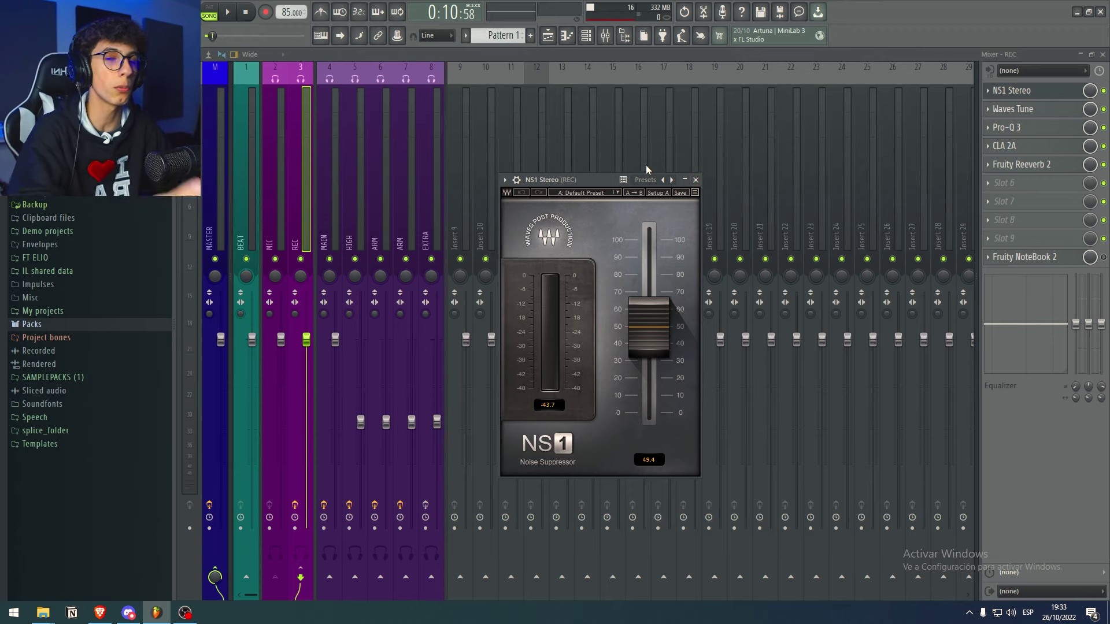
{"action": "left_click", "coordinate": [696, 180]}
Step: Examine the REC track's Waves Tune, Pro-Q 3, CLA 2A and Fruity Reeverb 2 plugins
{"action": "left_click", "coordinate": [1023, 109]}
{"action": "left_click", "coordinate": [1023, 108]}
{"action": "left_click", "coordinate": [1020, 127]}
{"action": "left_click", "coordinate": [862, 123]}
{"action": "left_click", "coordinate": [1021, 146]}
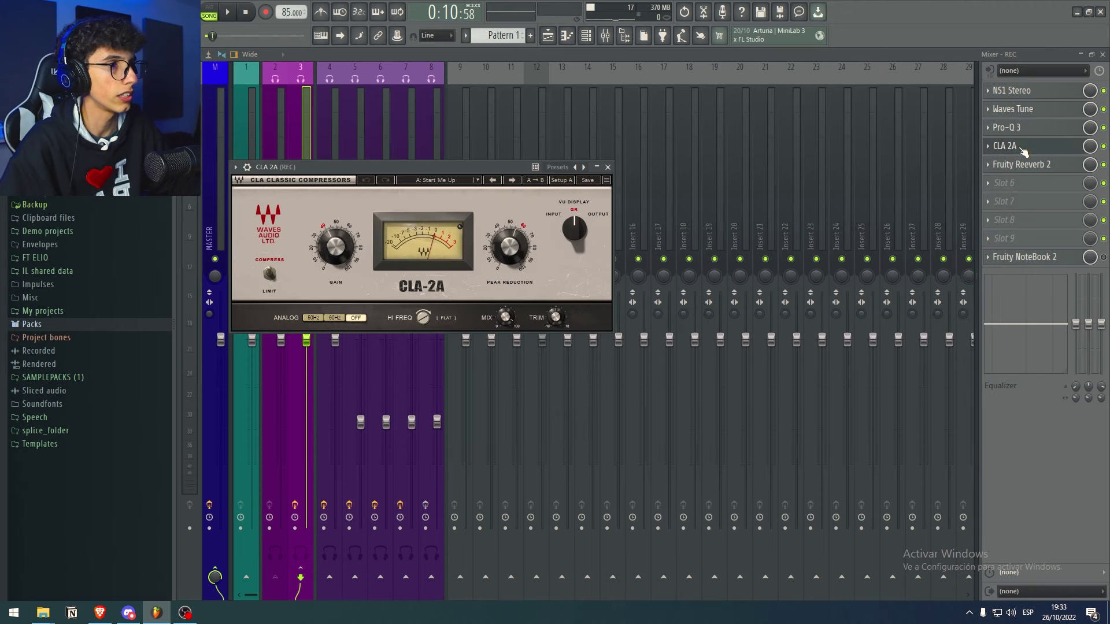
{"action": "left_click", "coordinate": [1021, 165]}
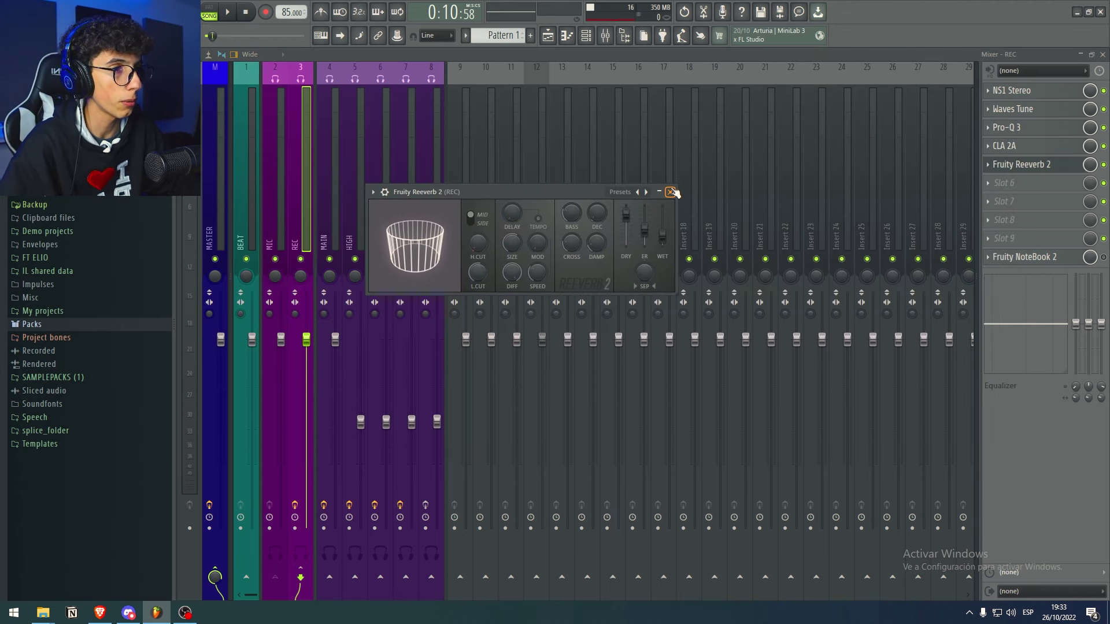
Step: Open Fruity NoteBook 2 on the REC track and set its window to Detached
{"action": "left_click", "coordinate": [1024, 257]}
{"action": "left_click_drag", "start_coordinate": [893, 396], "coordinate": [581, 179]}
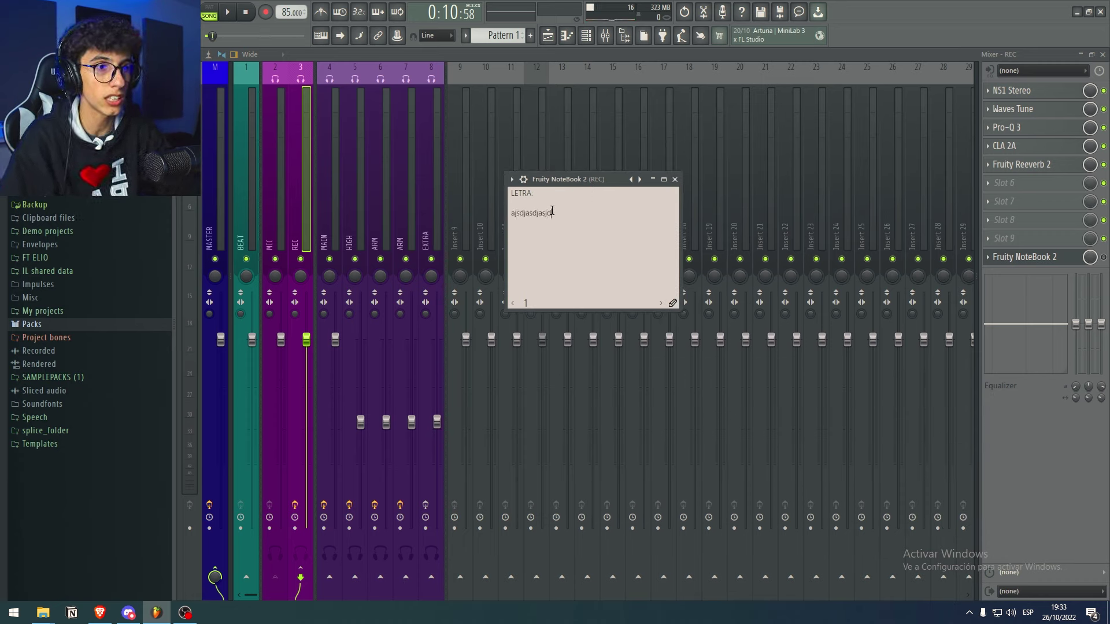
{"action": "left_click", "coordinate": [512, 179]}
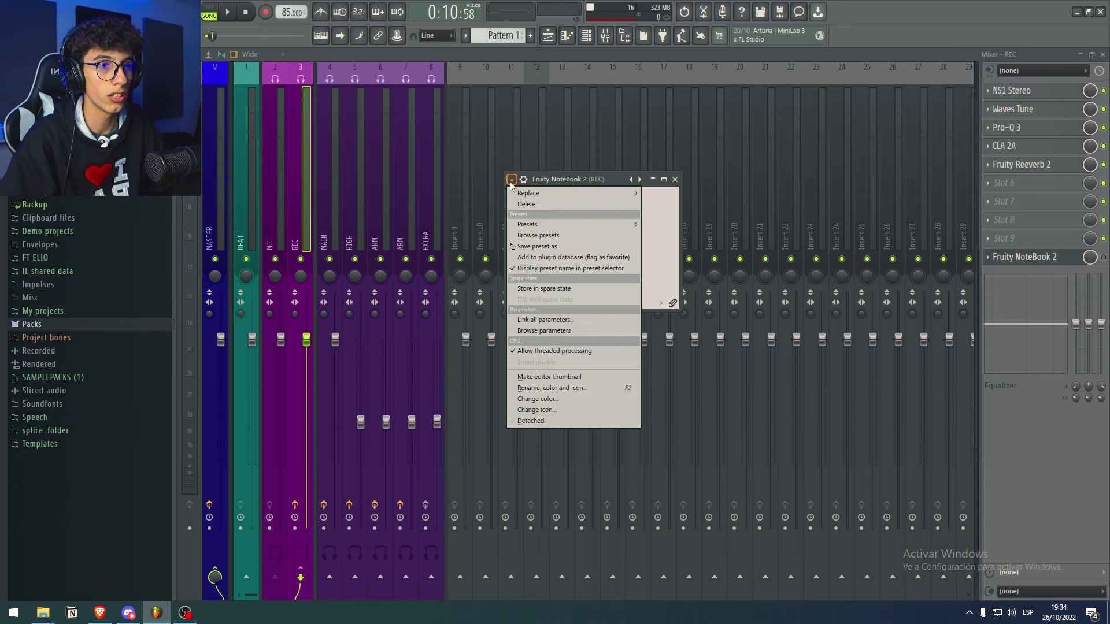
{"action": "left_click", "coordinate": [556, 421]}
Step: Display the detached lyrics notebook over the Playlist, and close the notebook
{"action": "left_click_drag", "start_coordinate": [597, 172], "coordinate": [669, 220]}
{"action": "left_click", "coordinate": [547, 35]}
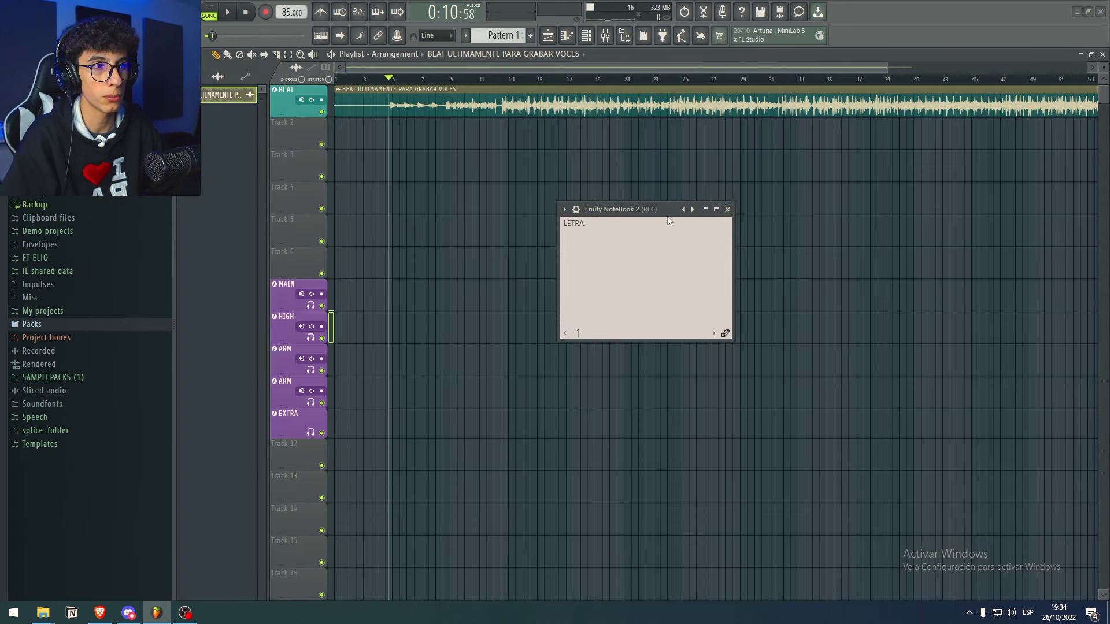
{"action": "left_click", "coordinate": [728, 209]}
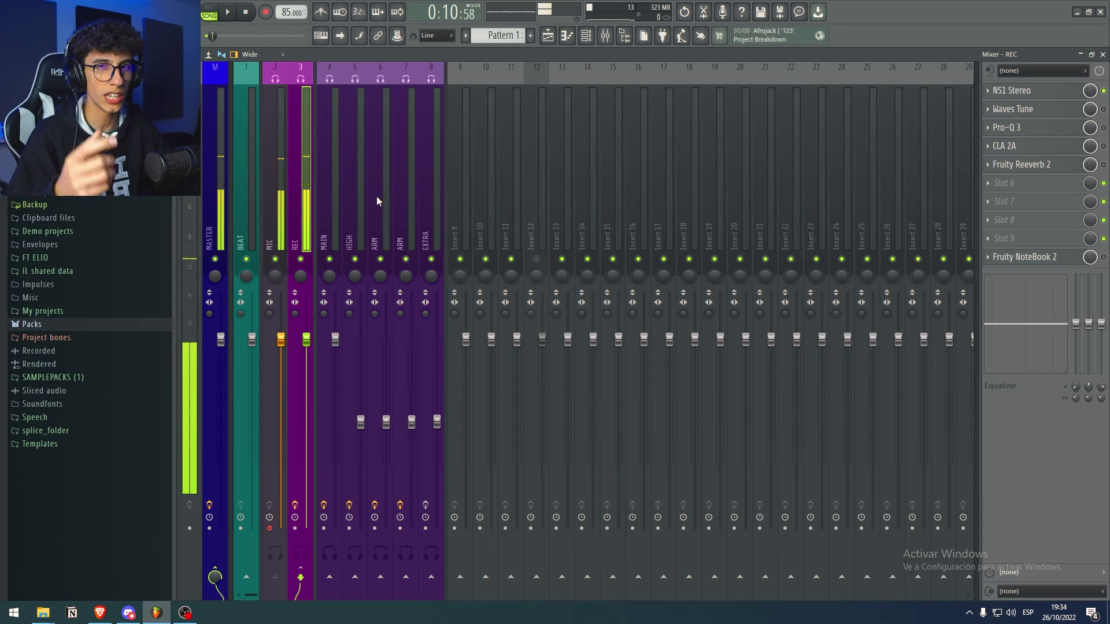
Step: Check the MIC track's audio input and examine the scale settings in the REC track's Waves Tune
{"action": "key", "text": "Left"}
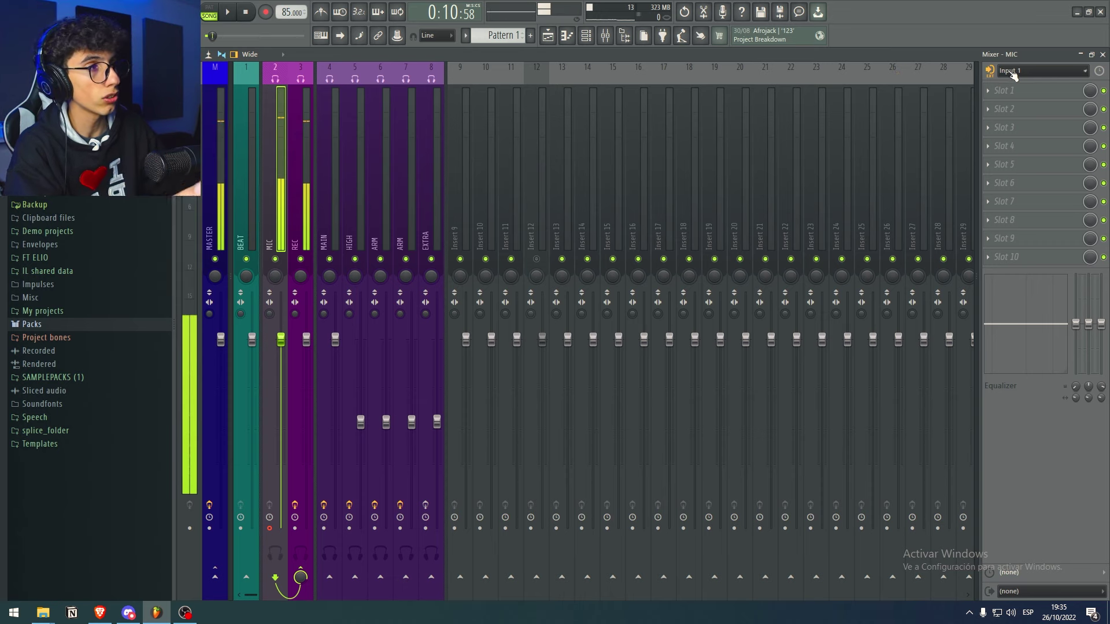
{"action": "key", "text": "Right"}
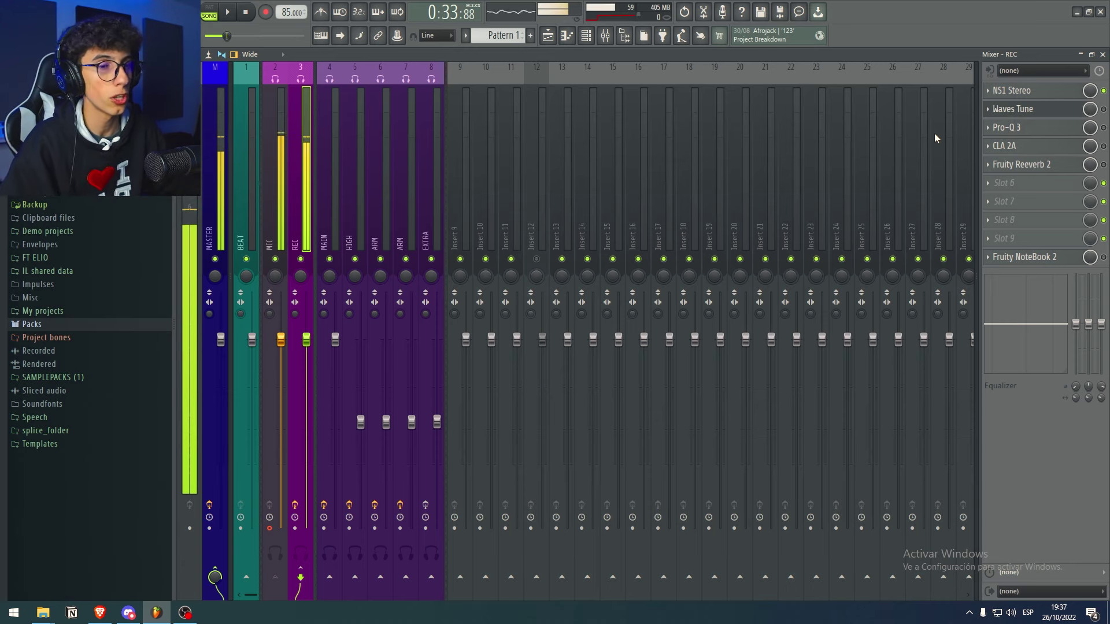
{"action": "left_click", "coordinate": [1040, 109]}
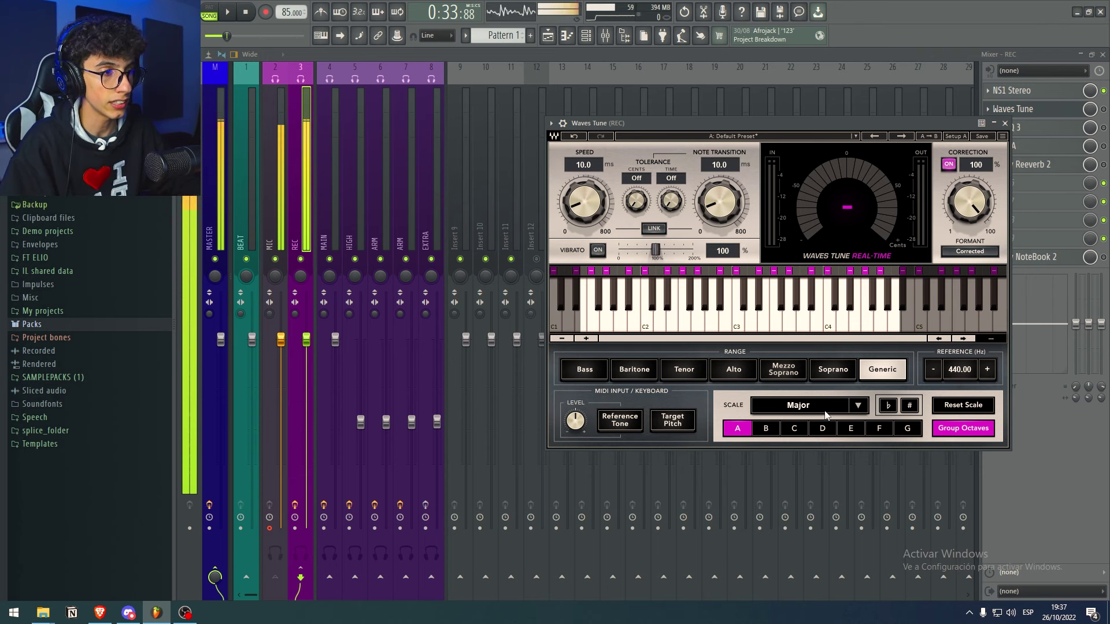
Step: Move the Playlist playhead to about bar 12, just before the beat's louder section, and return to the mixer
{"action": "left_click", "coordinate": [548, 35]}
{"action": "left_click_drag", "start_coordinate": [516, 87], "coordinate": [497, 84]}
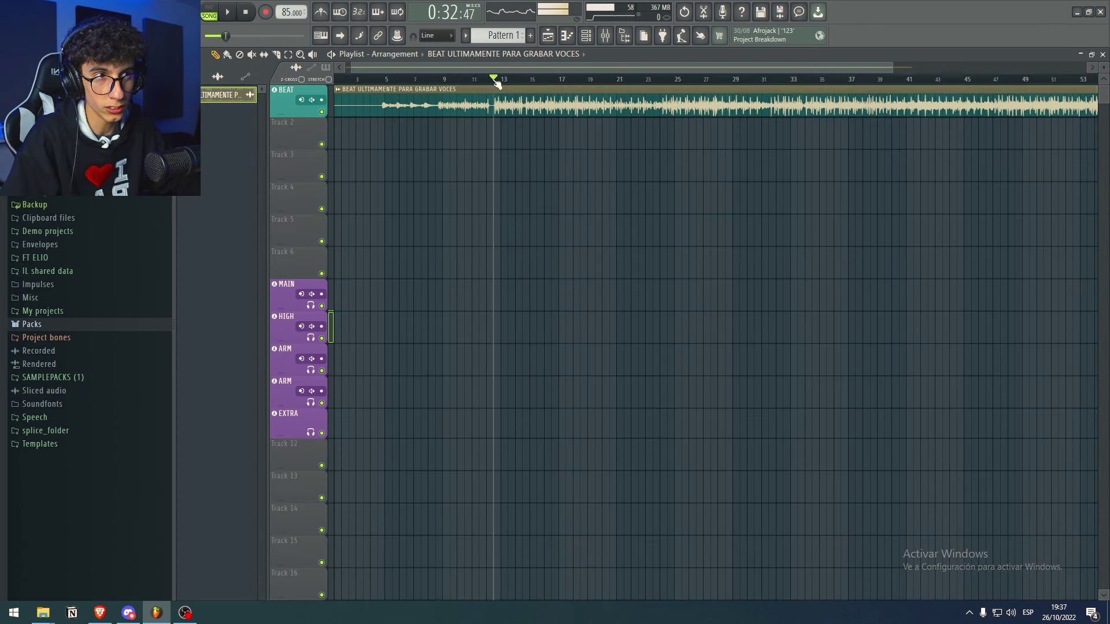
{"action": "left_click", "coordinate": [605, 35]}
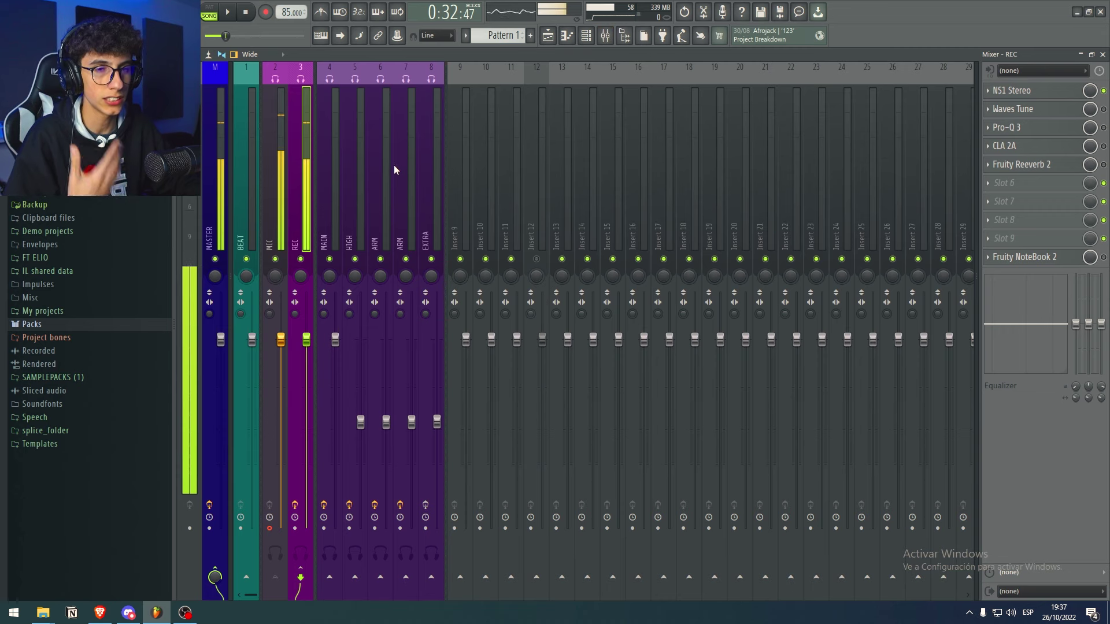
Step: Inspect the Waves Tune settings on the MAIN, HIGH, ARM and EXTRA tracks, and compare them with the REC track
{"action": "left_click", "coordinate": [328, 192]}
{"action": "left_click", "coordinate": [1008, 109]}
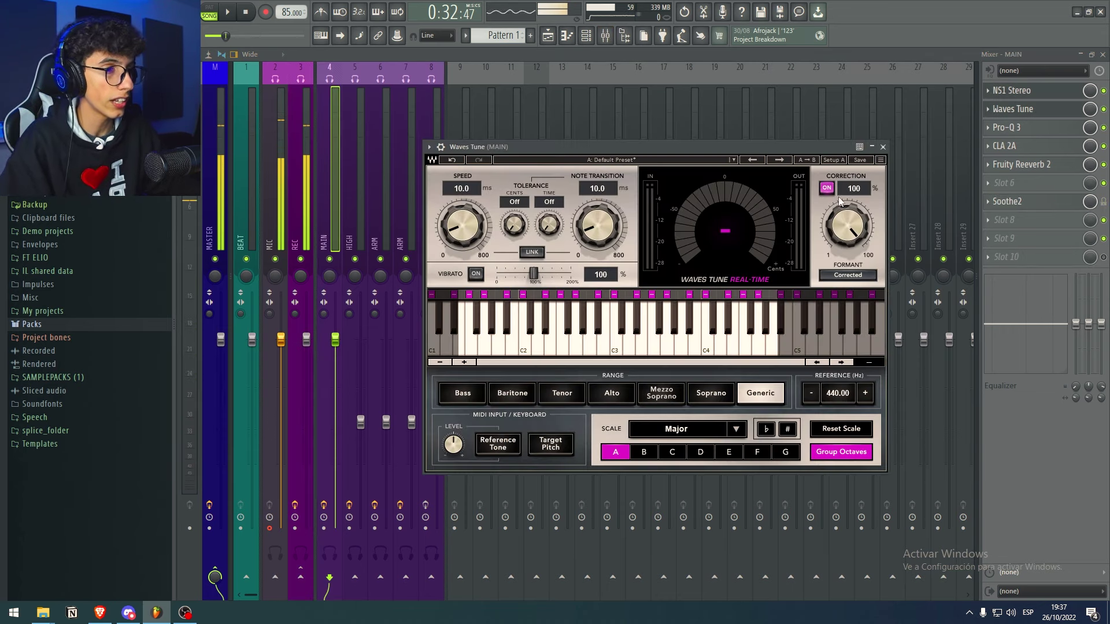
{"action": "left_click", "coordinate": [883, 148]}
{"action": "left_click", "coordinate": [359, 219]}
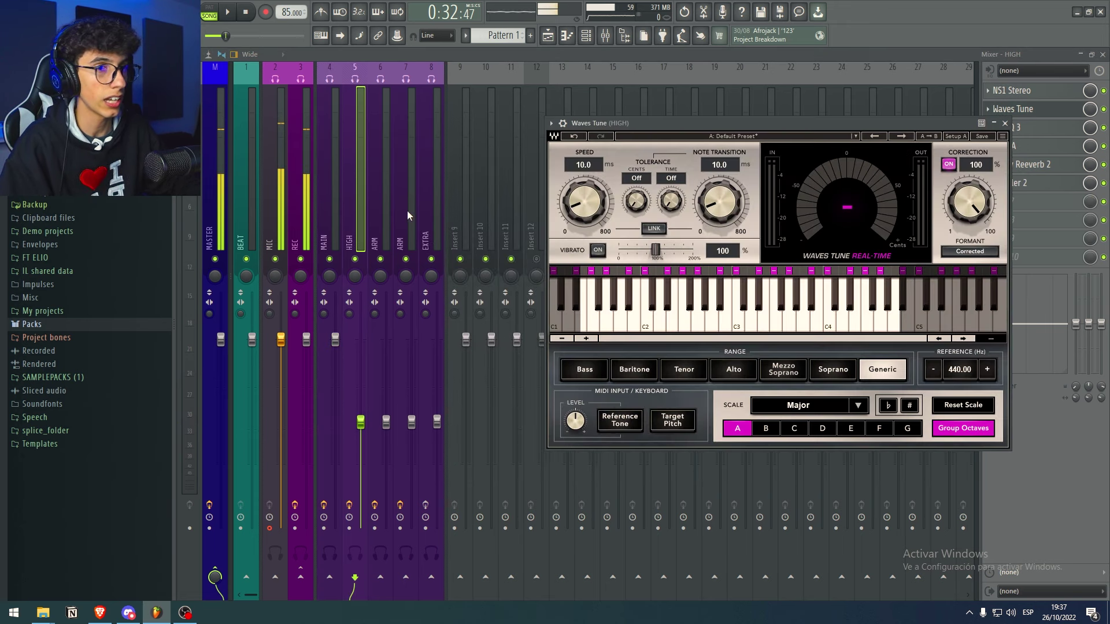
{"action": "left_click", "coordinate": [380, 212]}
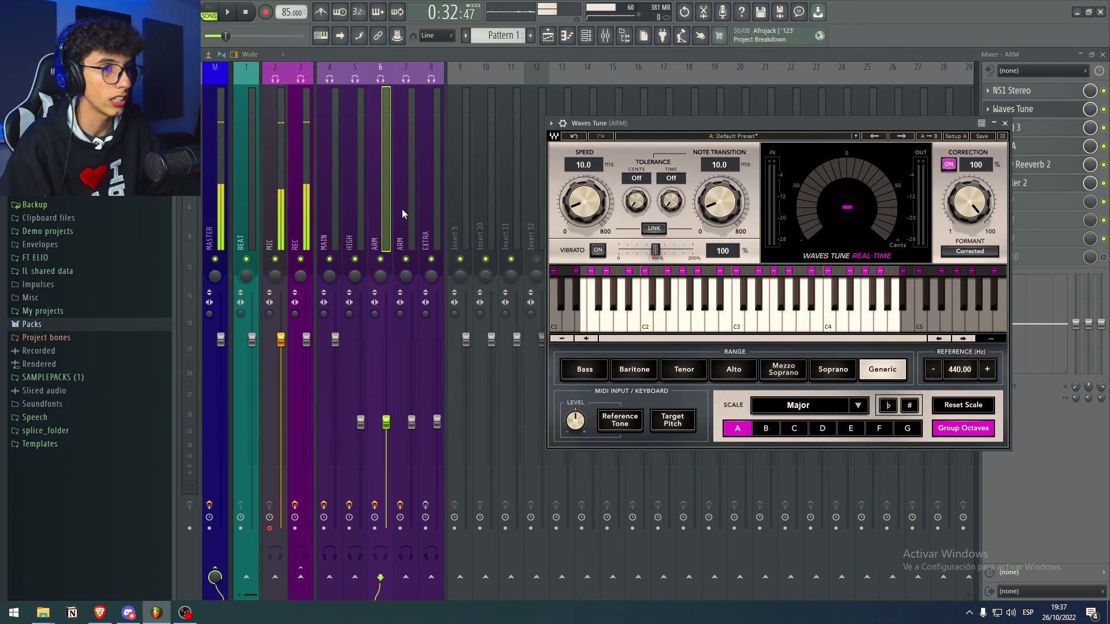
{"action": "left_click", "coordinate": [403, 210]}
{"action": "left_click", "coordinate": [300, 173]}
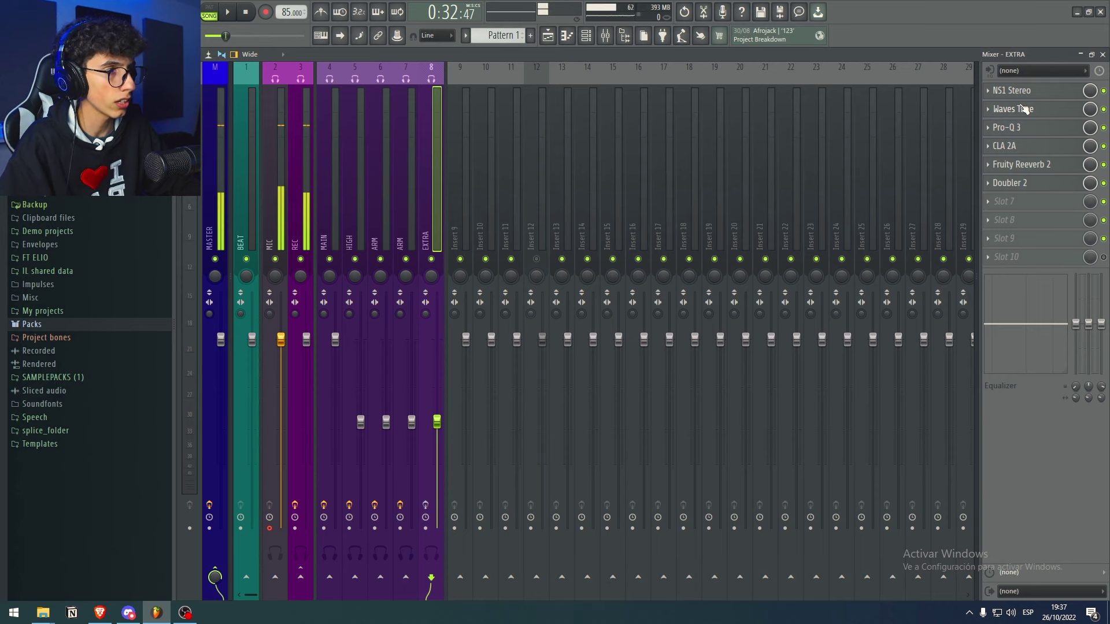
{"action": "left_click", "coordinate": [1013, 108]}
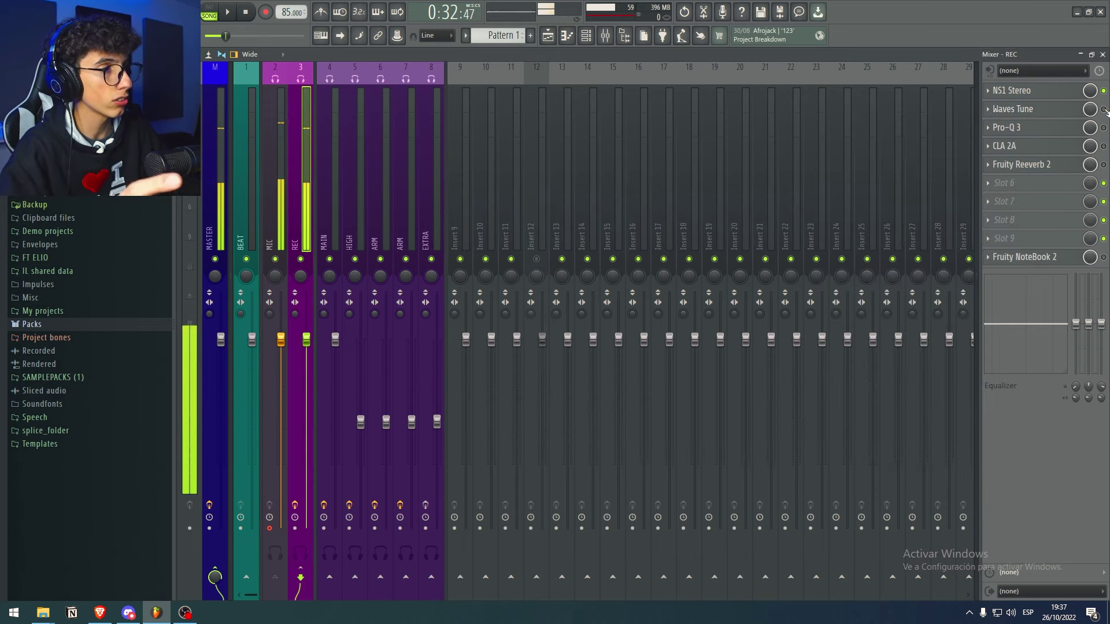
Step: Enable Pro-Q 3, CLA 2A and Fruity Reeverb 2 on the REC track, and place the Playlist playhead just before bar 13
{"action": "left_click", "coordinate": [1103, 127]}
{"action": "left_click", "coordinate": [1103, 145]}
{"action": "left_click", "coordinate": [1104, 165]}
{"action": "mouse_move", "coordinate": [186, 615]}
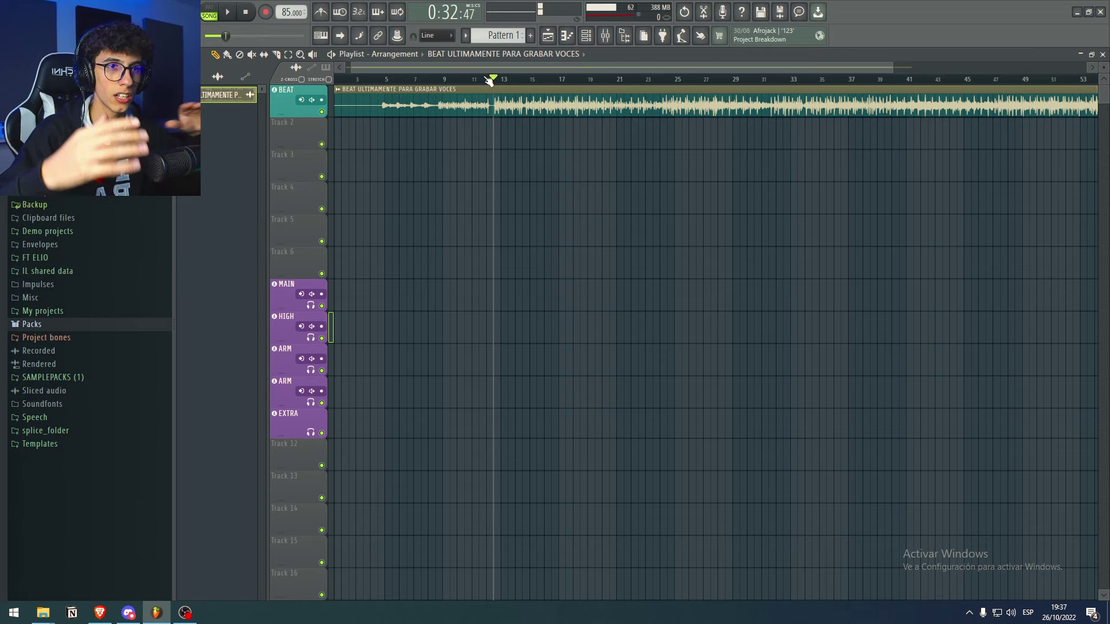
{"action": "left_click_drag", "start_coordinate": [484, 76], "coordinate": [493, 83]}
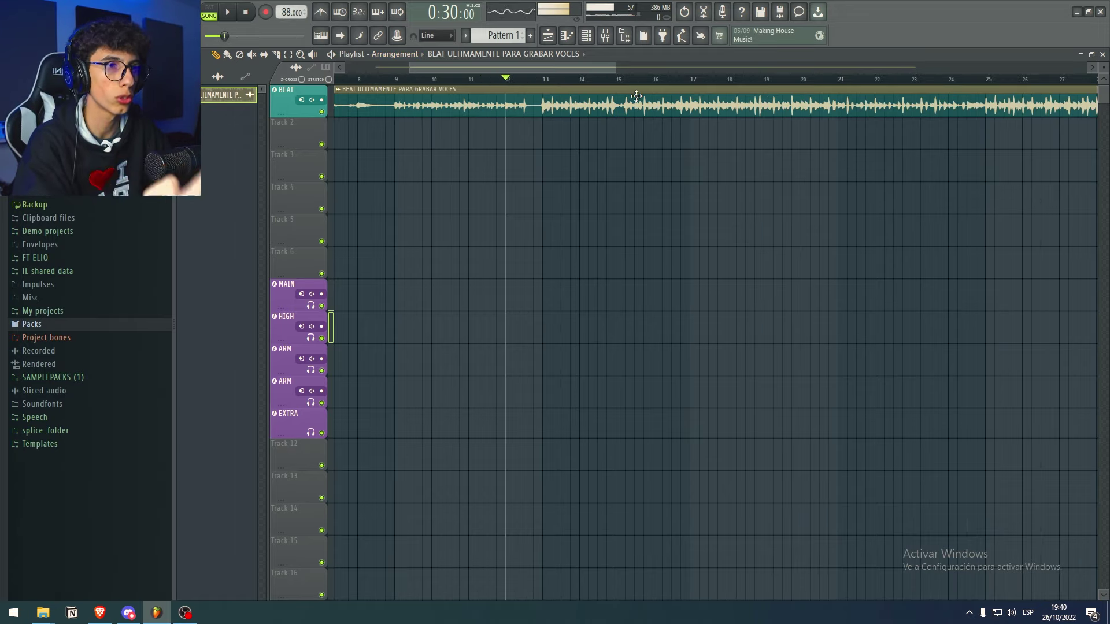
Step: Switch on Pro-Q 3 and CLA 2A on the REC mixer track for recording, and return to the Playlist
{"action": "left_click", "coordinate": [605, 36]}
{"action": "left_click", "coordinate": [1103, 127]}
{"action": "left_click", "coordinate": [1103, 145]}
{"action": "left_click", "coordinate": [566, 36]}
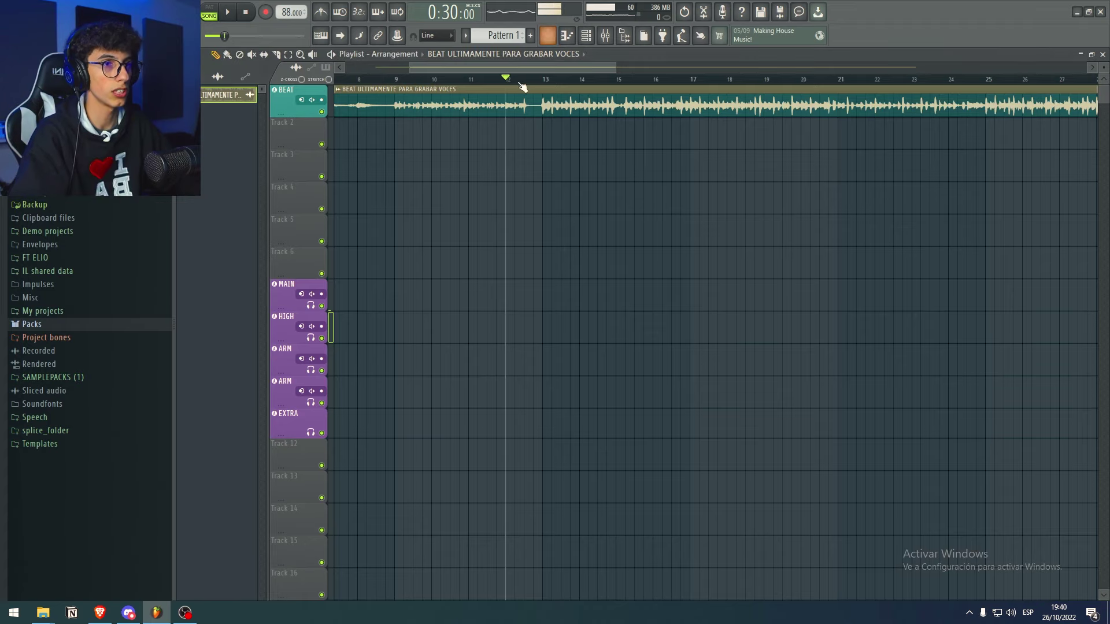
Step: Record a first vocal take over the beat, starting from about bar 12
{"action": "left_click_drag", "start_coordinate": [507, 86], "coordinate": [454, 83]}
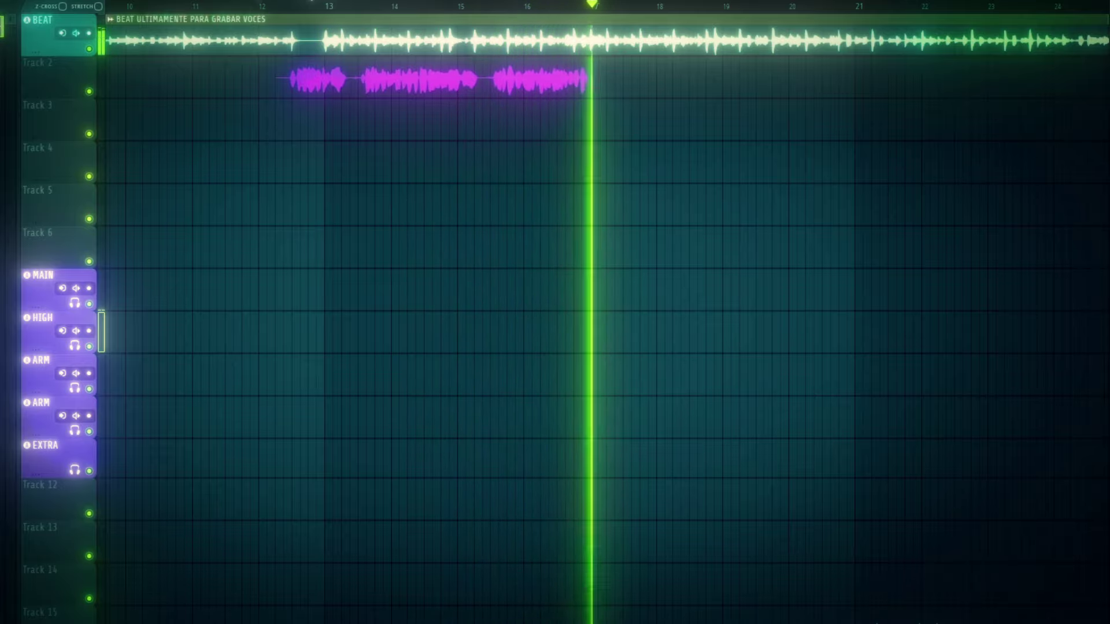
{"action": "key", "text": "space"}
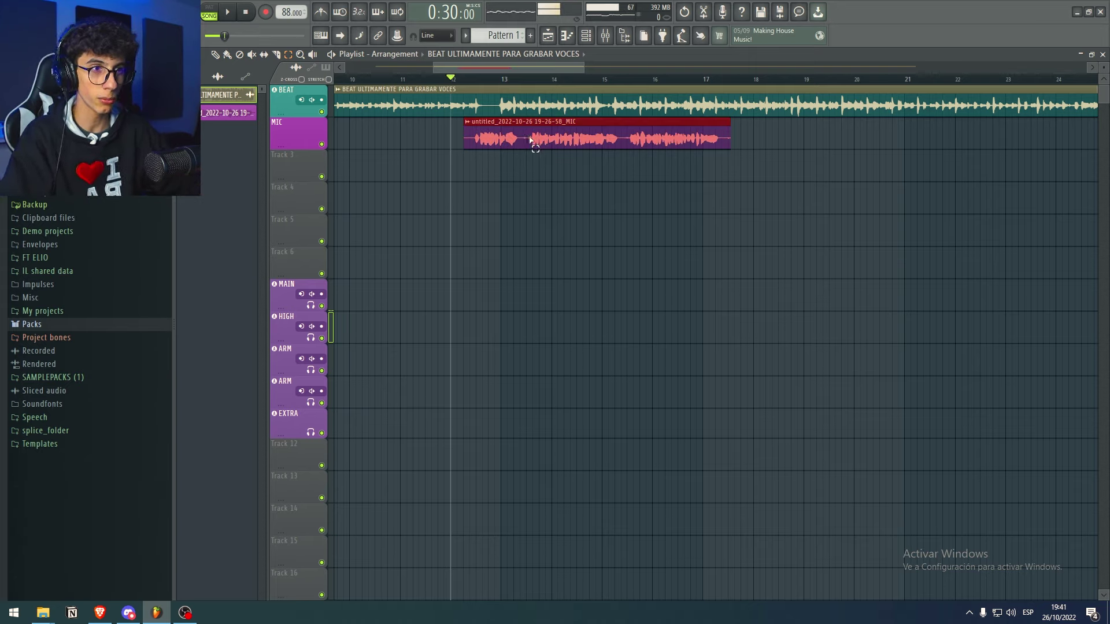
Step: Move the recorded vocal clip from the MIC track down to the MAIN track and deselect it
{"action": "key", "text": "shift"}
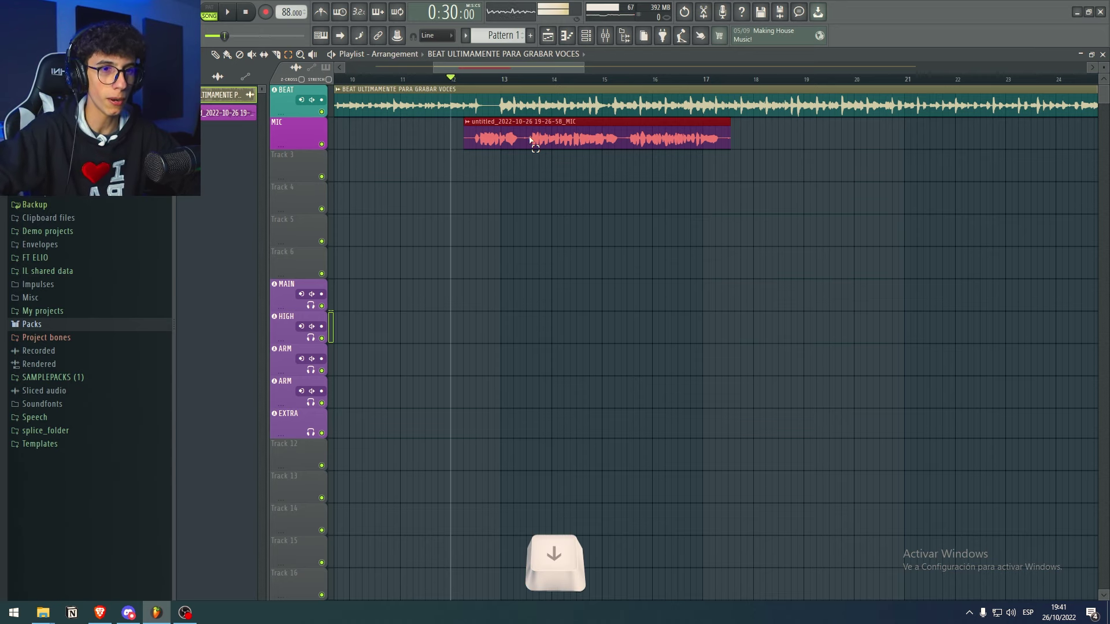
{"action": "key", "text": "Down"}
{"action": "key", "text": "Down"}
{"action": "key", "text": "Down"}
{"action": "key", "text": "Down"}
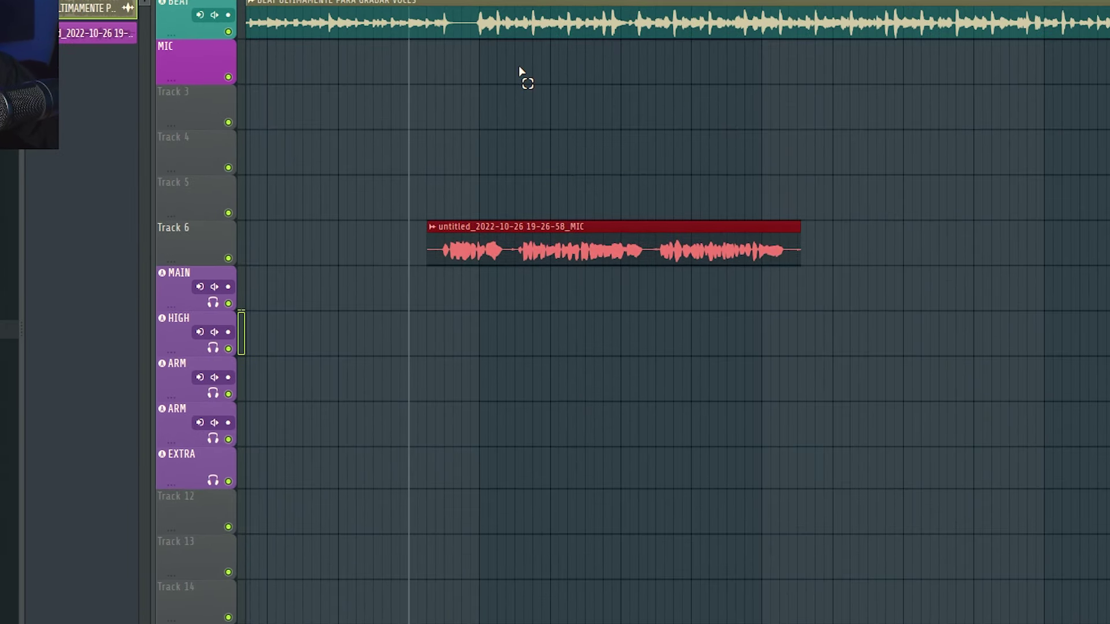
{"action": "key", "text": "Down"}
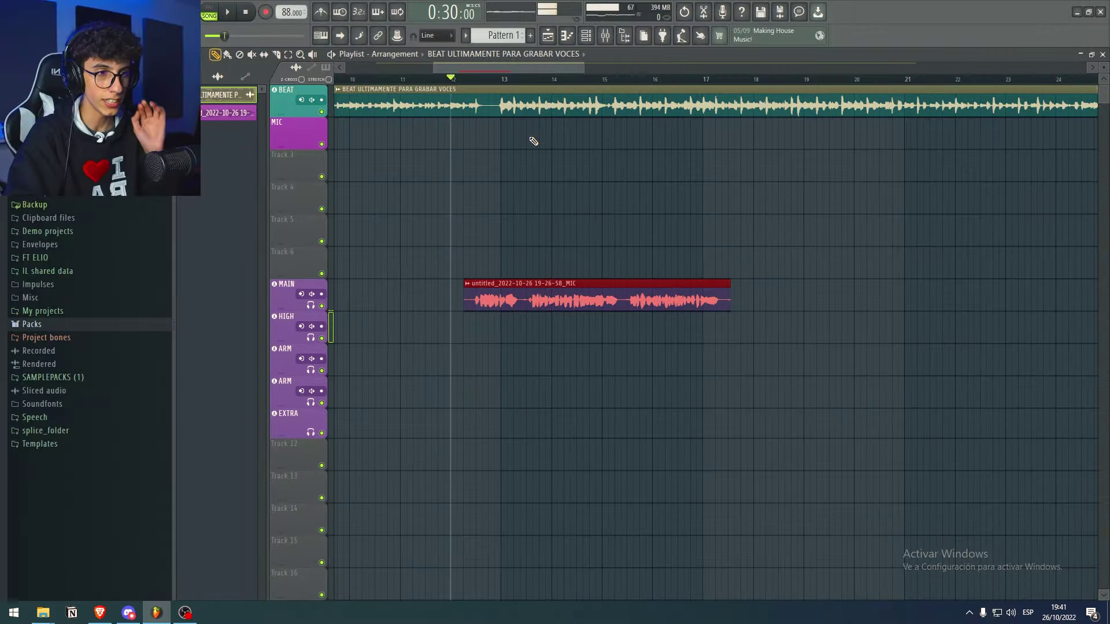
{"action": "left_click", "coordinate": [521, 190]}
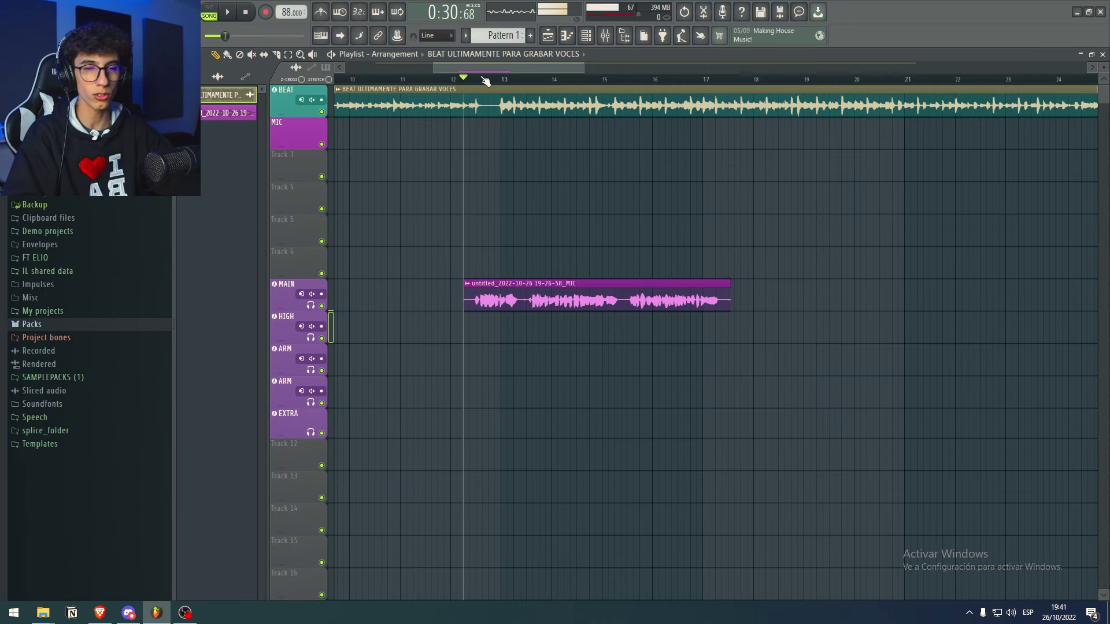
Step: Check the REC effect chain, play back the MAIN vocal and examine the low bell band in its Pro-Q 3
{"action": "left_click", "coordinate": [605, 35]}
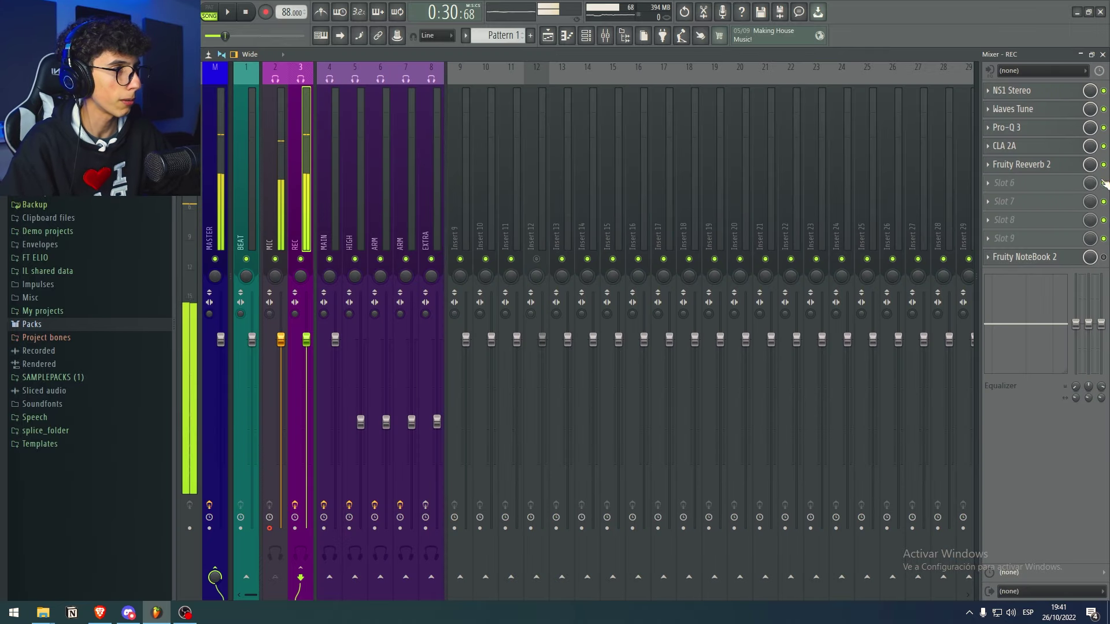
{"action": "left_click", "coordinate": [604, 36]}
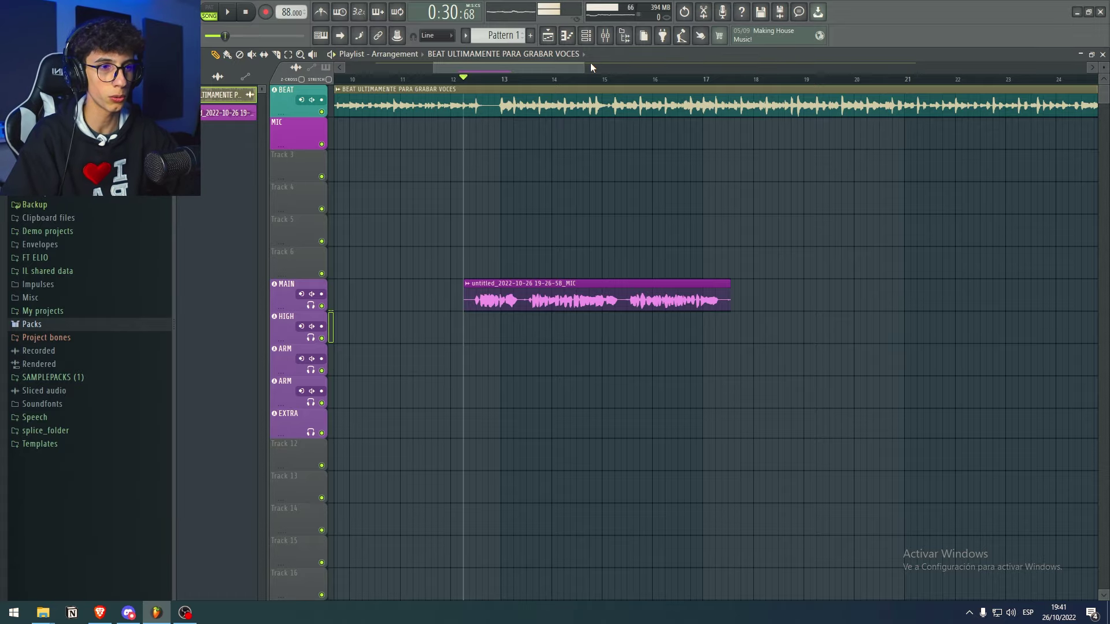
{"action": "key", "text": "space"}
{"action": "key", "text": "F9"}
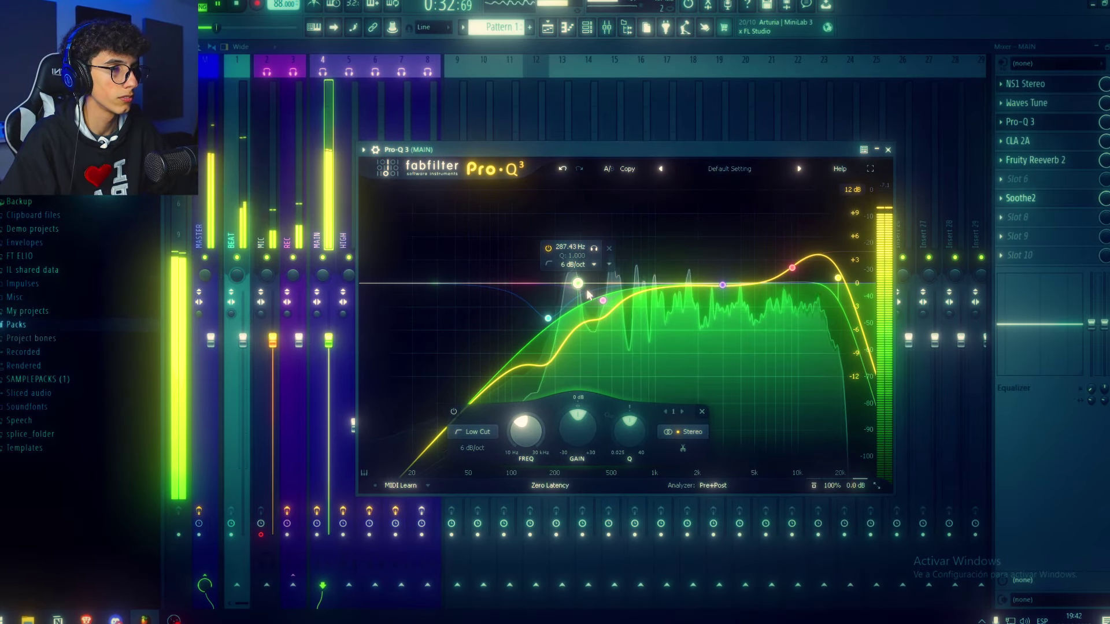
{"action": "left_click", "coordinate": [548, 319]}
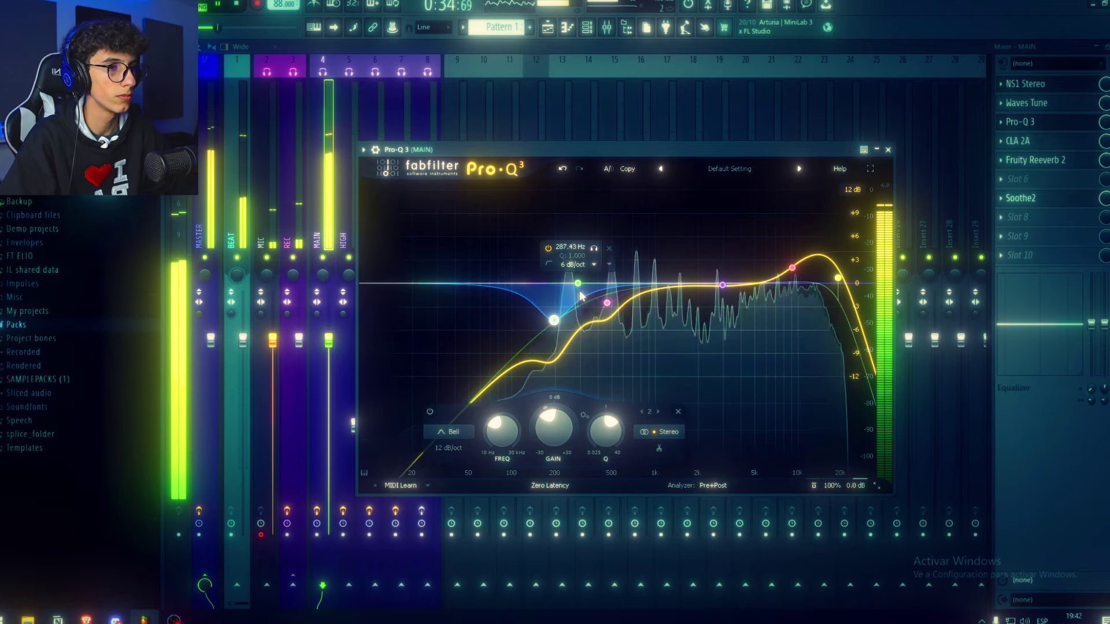
{"action": "key", "text": "F9"}
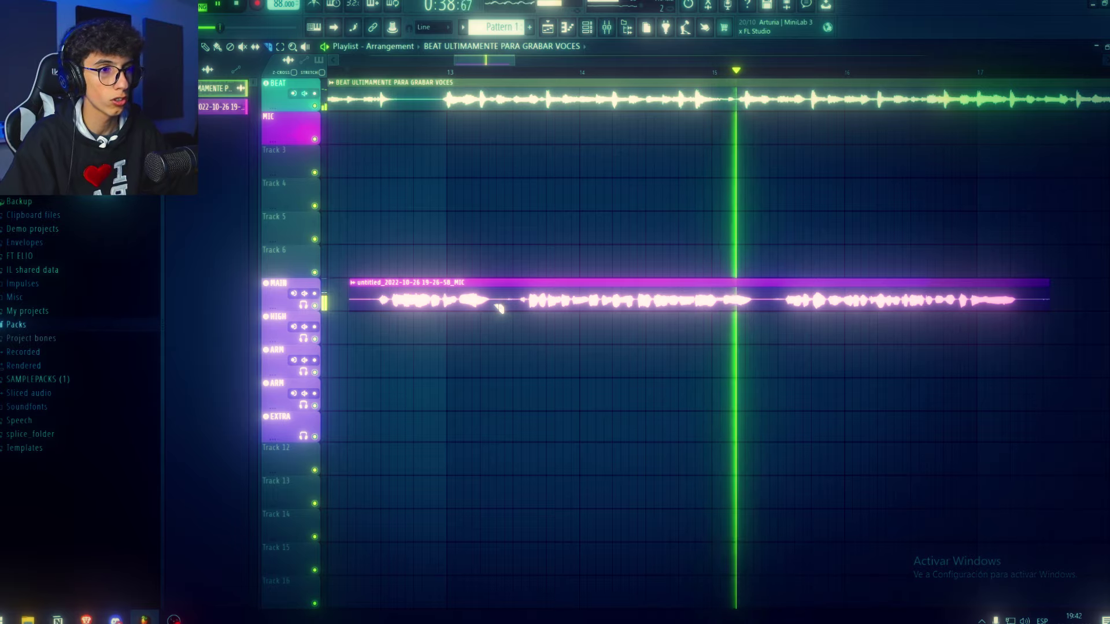
Step: Slice out the two silent gaps between phrases in the MAIN vocal clip, trim its end and stop playback
{"action": "left_click", "coordinate": [493, 300], "text": "shift"}
{"action": "left_click", "coordinate": [515, 301], "text": "shift"}
{"action": "right_click", "coordinate": [504, 300]}
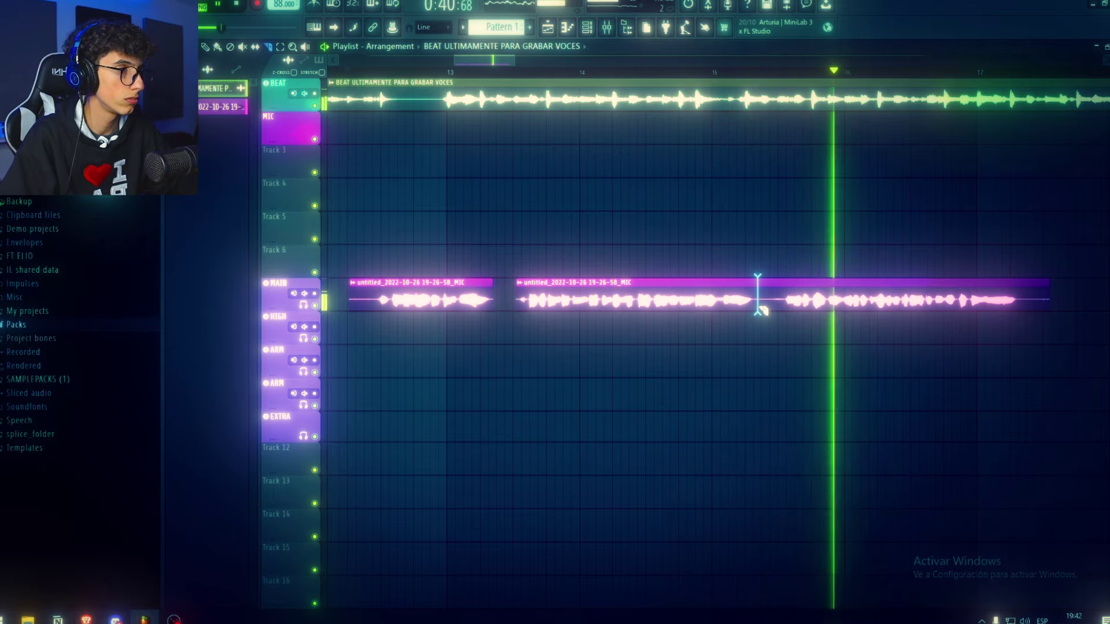
{"action": "left_click", "coordinate": [758, 301], "text": "shift"}
{"action": "left_click", "coordinate": [782, 300], "text": "shift"}
{"action": "right_click", "coordinate": [769, 300]}
{"action": "scroll", "coordinate": [792, 301], "scroll_direction": "down", "scroll_amount": 2}
{"action": "left_click_drag", "start_coordinate": [962, 312], "coordinate": [957, 310]}
{"action": "scroll", "coordinate": [821, 301], "scroll_direction": "down", "scroll_amount": 1}
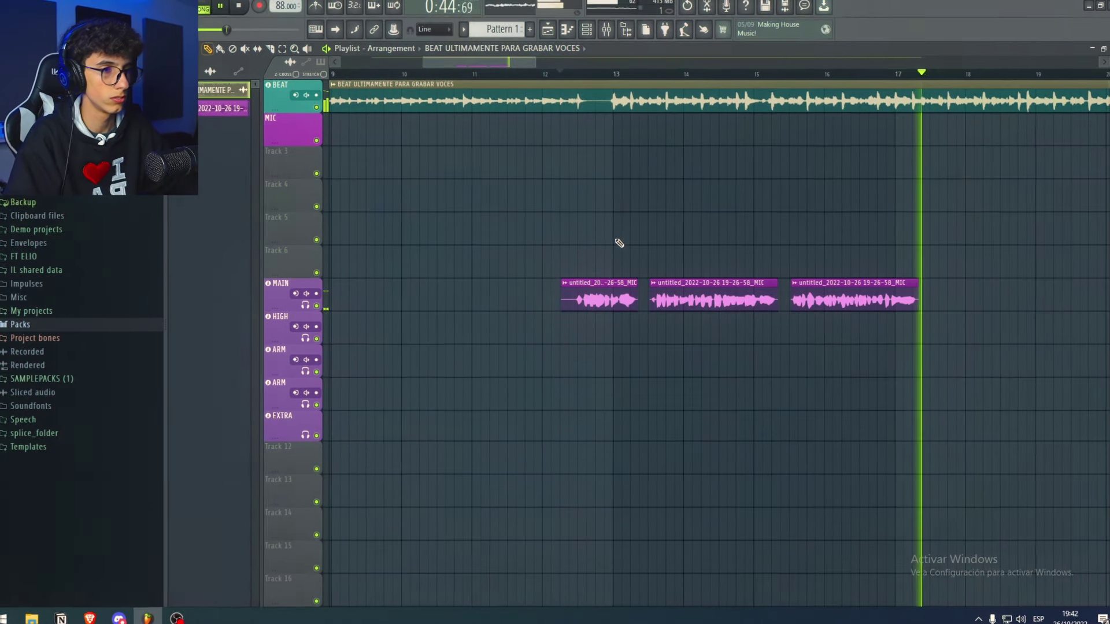
{"action": "key", "text": "space"}
Step: Trim the leading silence from the second and first phrase clips on the MAIN track
{"action": "scroll", "coordinate": [634, 317], "scroll_direction": "up", "scroll_amount": 5}
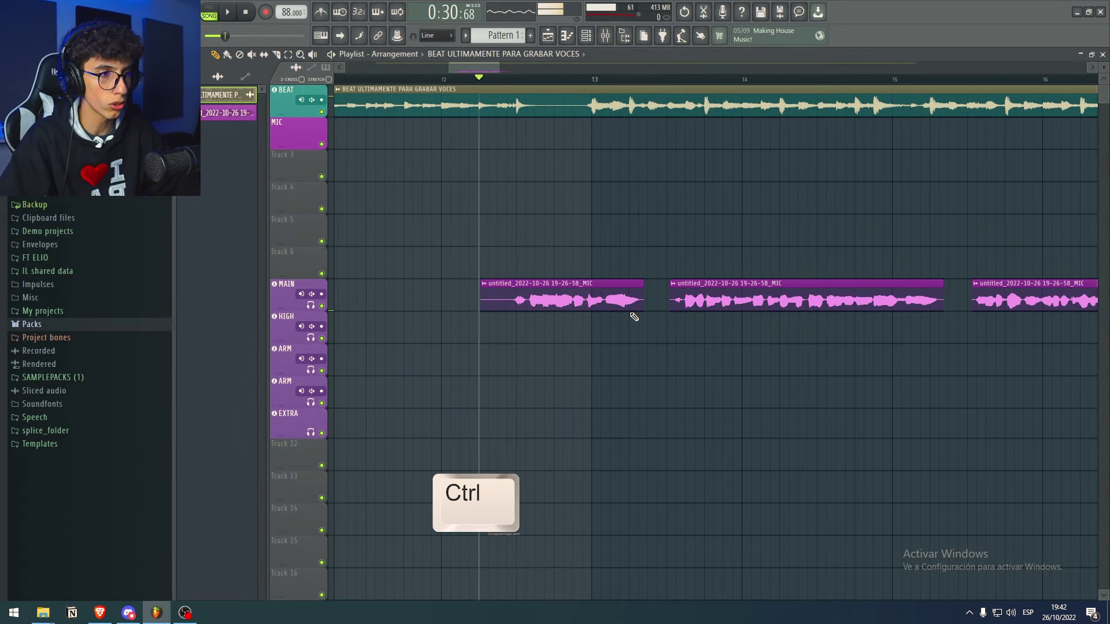
{"action": "scroll", "coordinate": [649, 276], "scroll_direction": "down", "scroll_amount": 2}
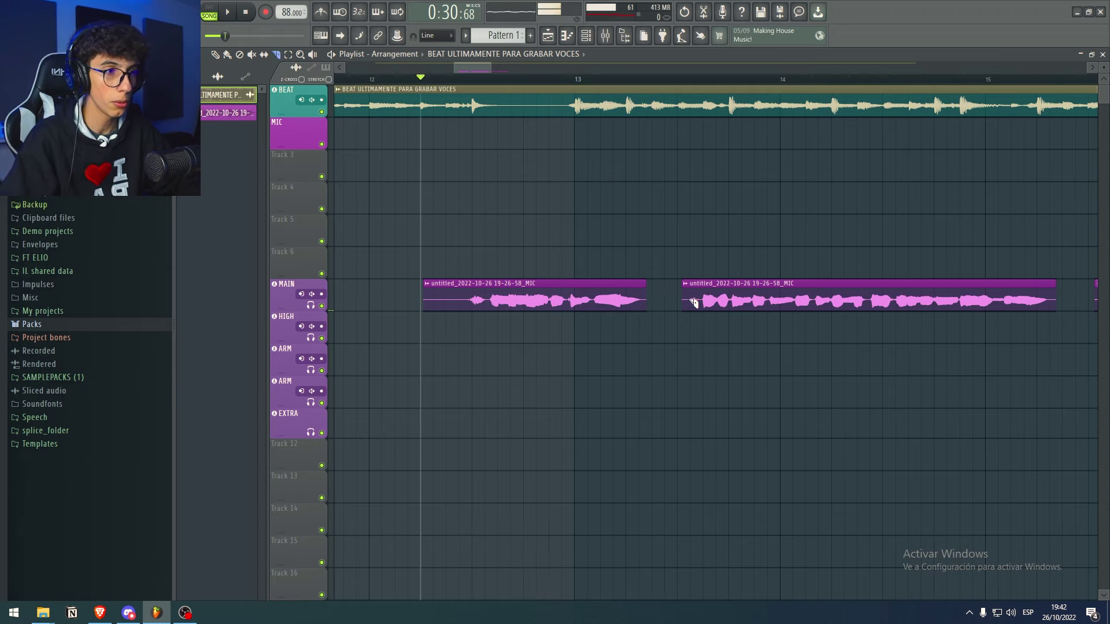
{"action": "key", "text": "shift"}
{"action": "key", "text": "alt"}
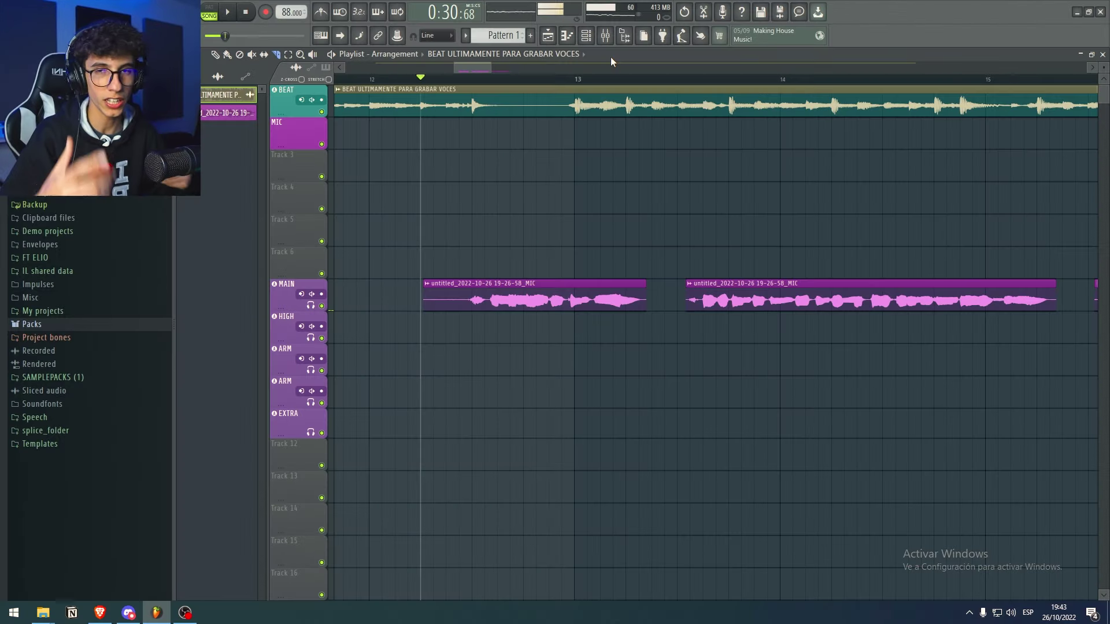
{"action": "scroll", "coordinate": [538, 236], "scroll_direction": "down", "scroll_amount": 2, "text": "ctrl"}
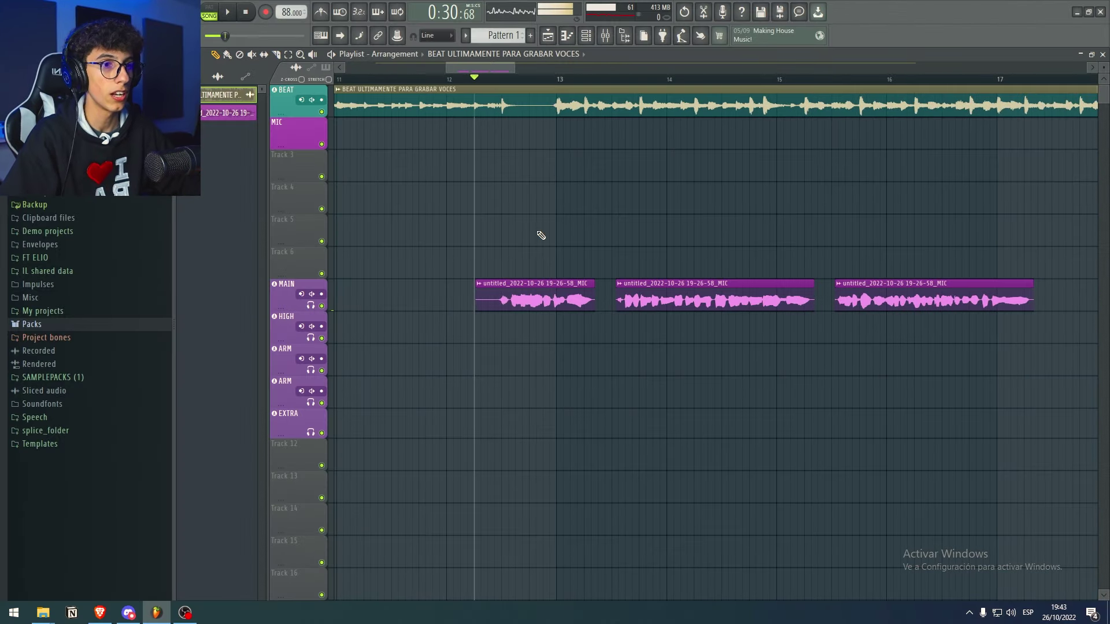
{"action": "left_click_drag", "start_coordinate": [501, 312], "coordinate": [498, 312]}
{"action": "scroll", "coordinate": [512, 254], "scroll_direction": "down", "scroll_amount": 2, "text": "ctrl"}
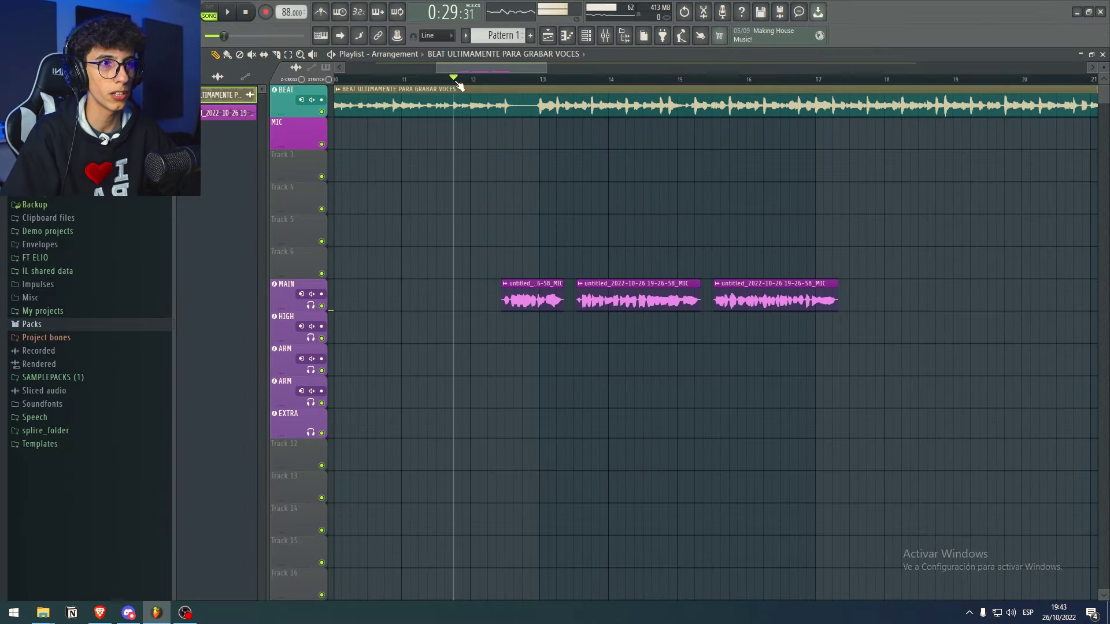
Step: Record a second vocal take on the MIC track, starting shortly before bar 12
{"action": "key", "text": "space"}
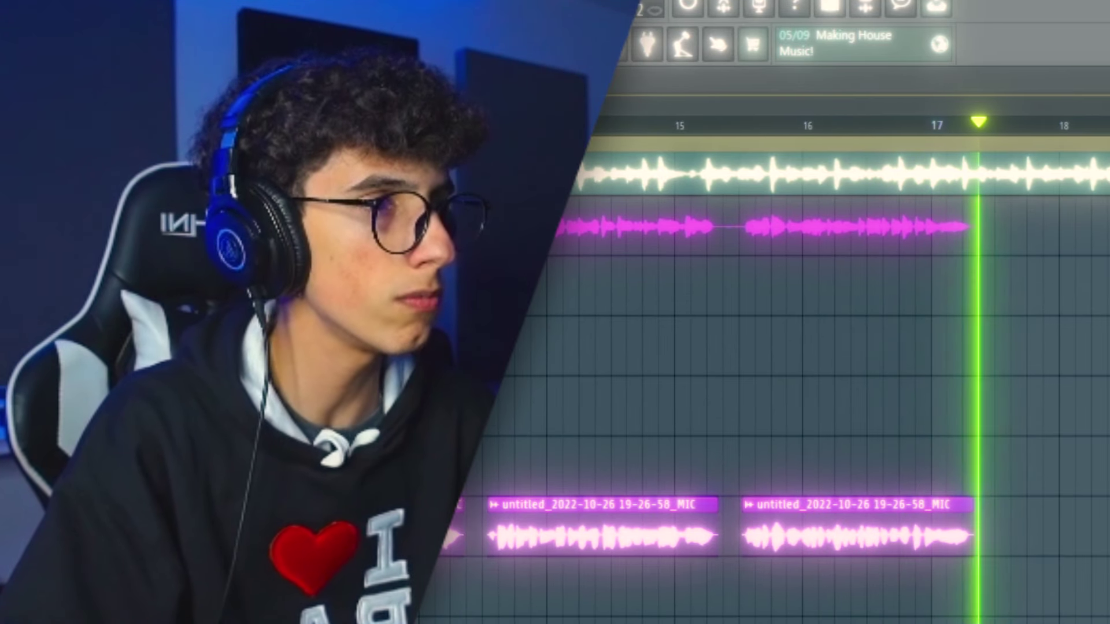
{"action": "key", "text": "space"}
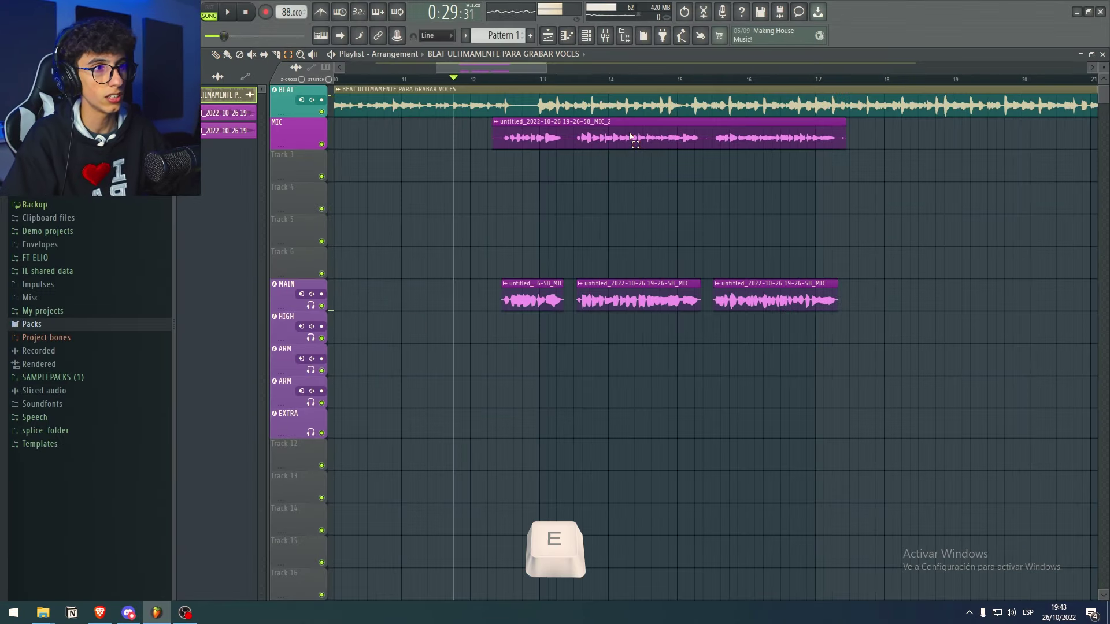
Step: Move the second take down to the HIGH track and slice it into three phrases, removing the silent gaps
{"action": "key", "text": "Down"}
{"action": "key", "text": "Down"}
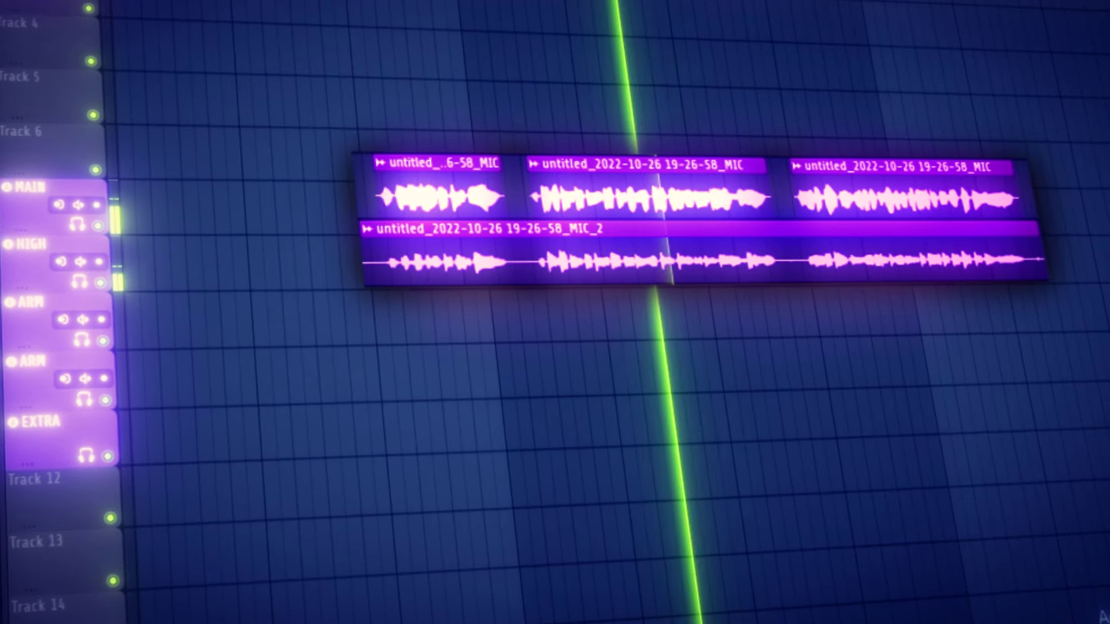
{"action": "left_click", "coordinate": [780, 286]}
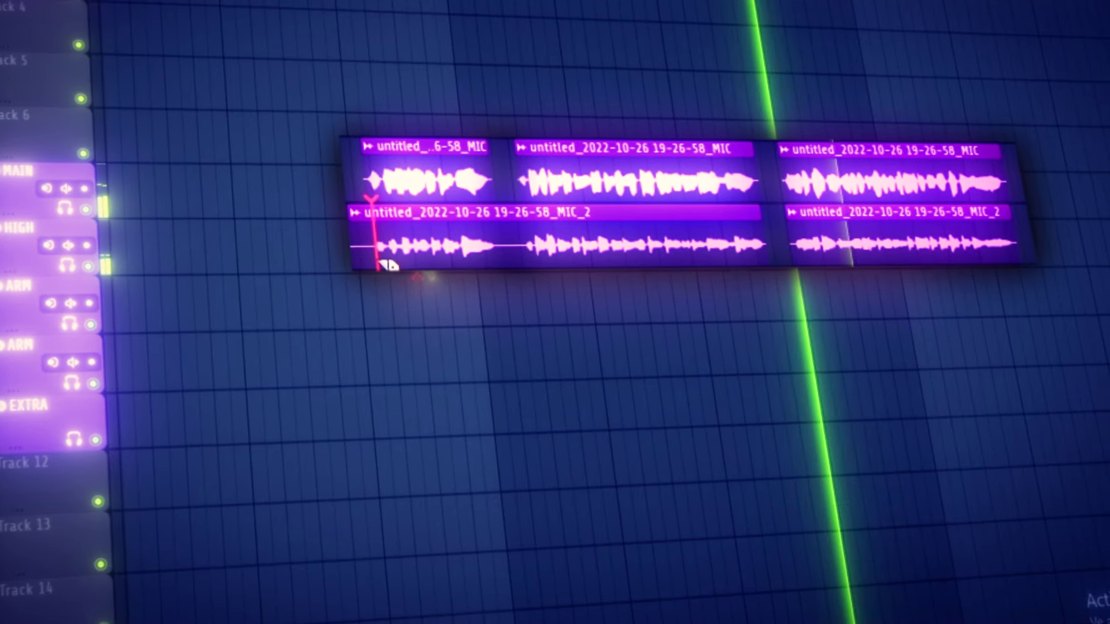
{"action": "left_click", "coordinate": [527, 255]}
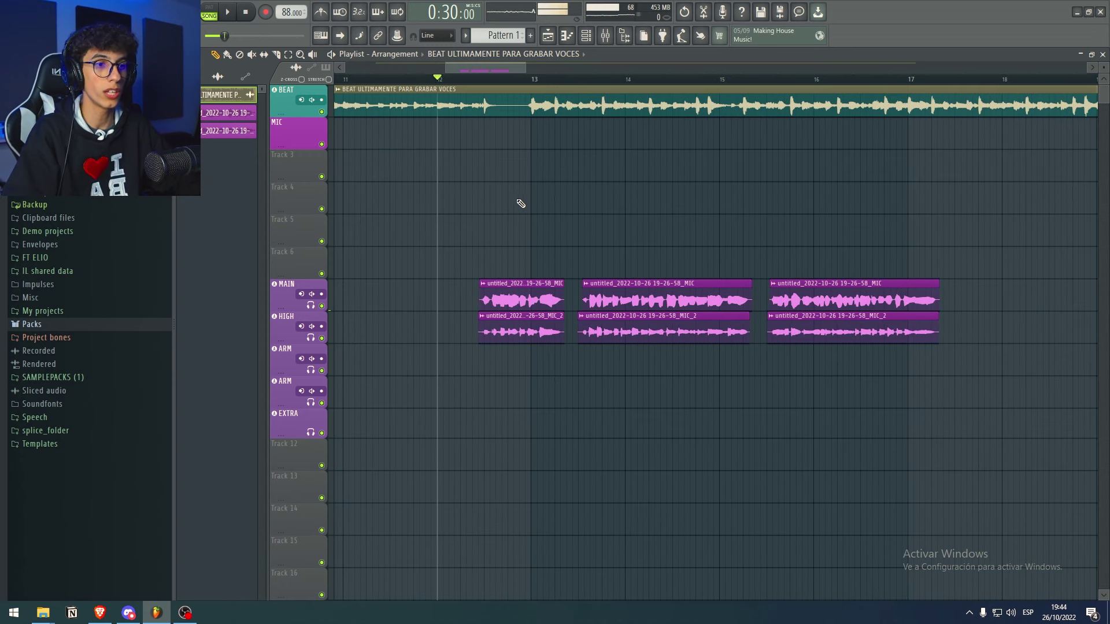
Step: Record a harmony vocal take on the MIC track, starting from about bar 11.5
{"action": "scroll", "coordinate": [519, 203], "scroll_direction": "left", "scroll_amount": 1}
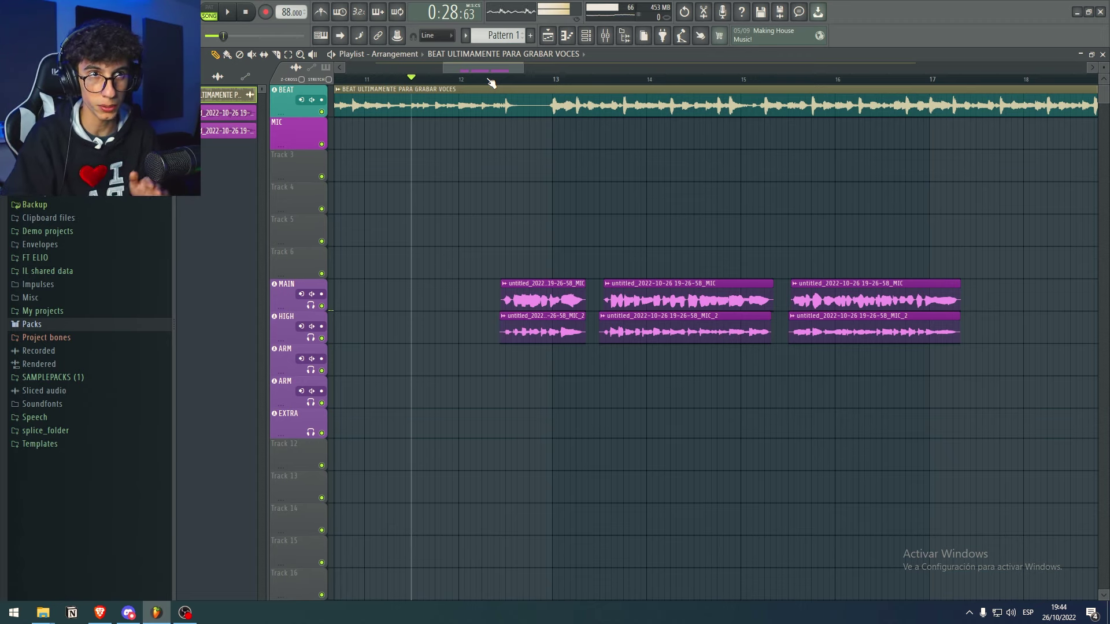
{"action": "key", "text": "space"}
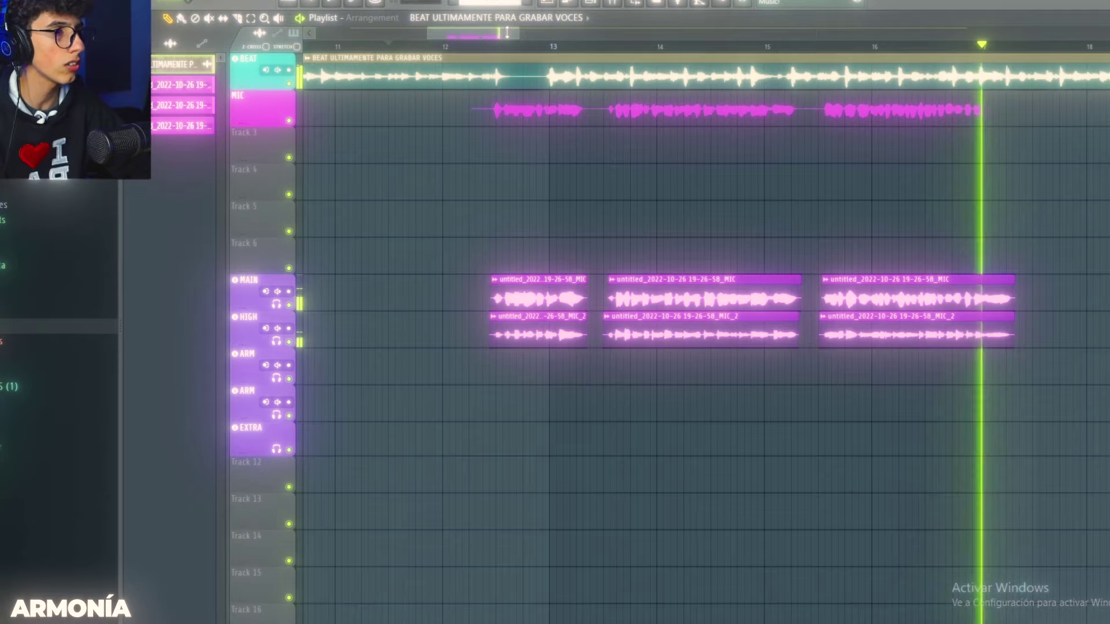
{"action": "key", "text": "space"}
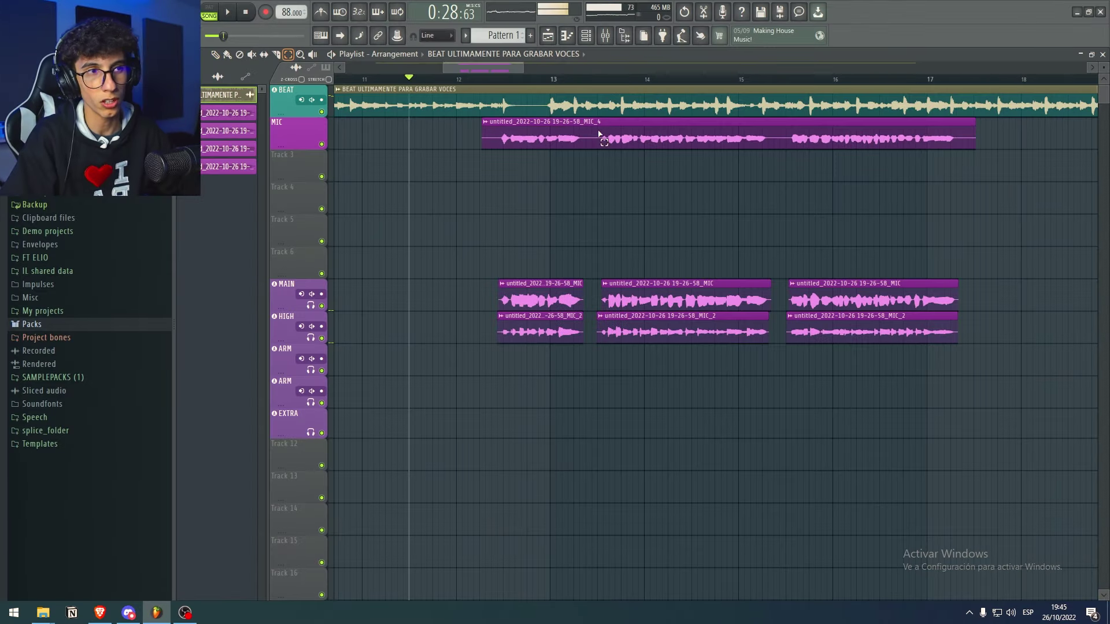
Step: Move the harmony take from the MIC track down to the first ARM track, below the HIGH phrases
{"action": "key", "text": "e"}
{"action": "left_click", "coordinate": [597, 142]}
{"action": "key", "text": "shift+Down"}
{"action": "key", "text": "shift+Down"}
{"action": "key", "text": "shift+Down"}
{"action": "key", "text": "shift+Down"}
{"action": "key", "text": "shift+Down"}
{"action": "key", "text": "shift+Down"}
{"action": "key", "text": "shift+Down"}
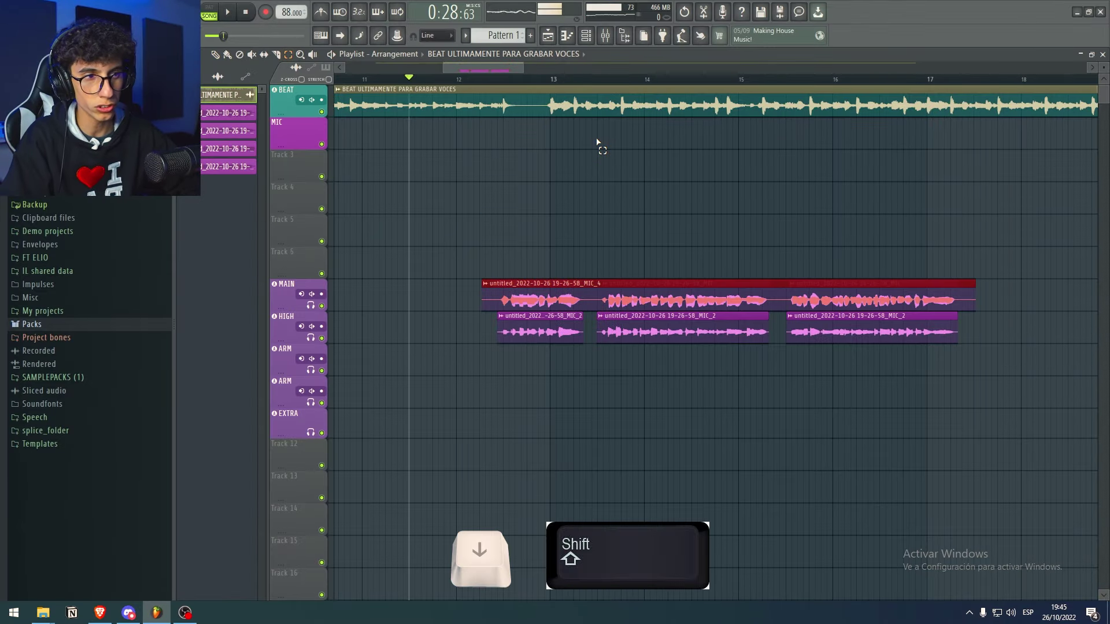
{"action": "left_click", "coordinate": [505, 148]}
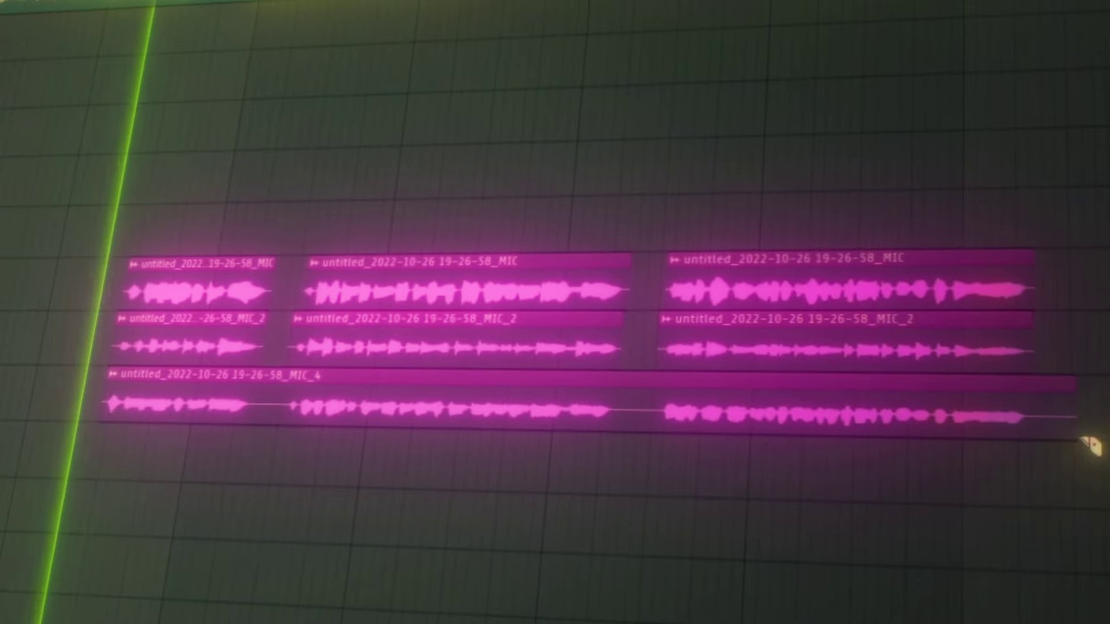
Step: Slice the harmony take on the ARM track into three phrases, removing the silent gaps and the trailing silence
{"action": "left_click_drag", "start_coordinate": [1089, 445], "coordinate": [1051, 439]}
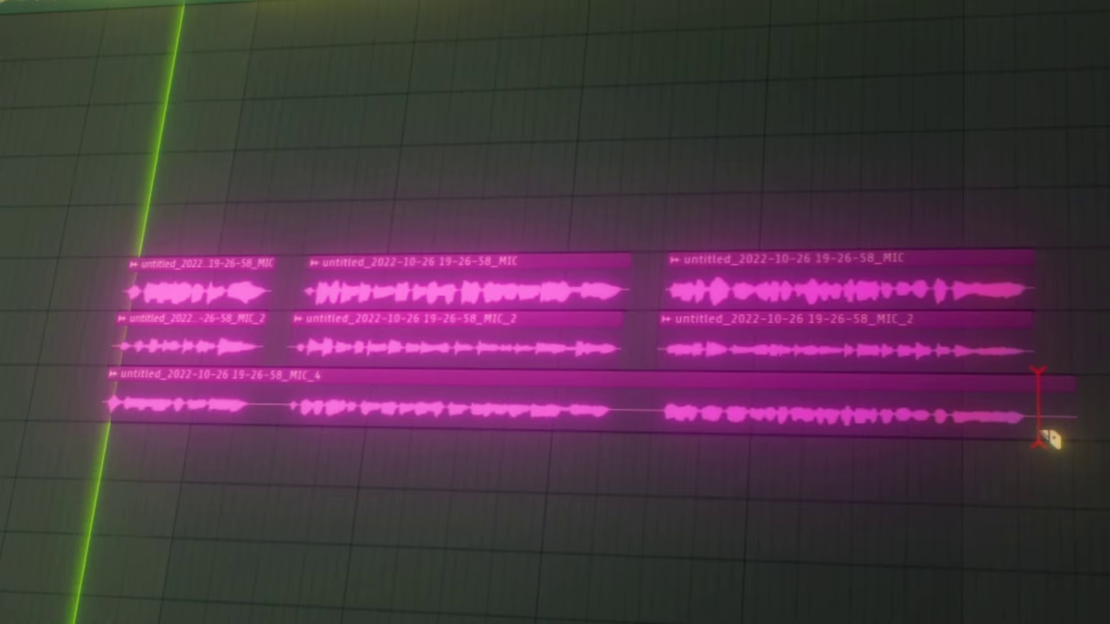
{"action": "left_click", "coordinate": [259, 417]}
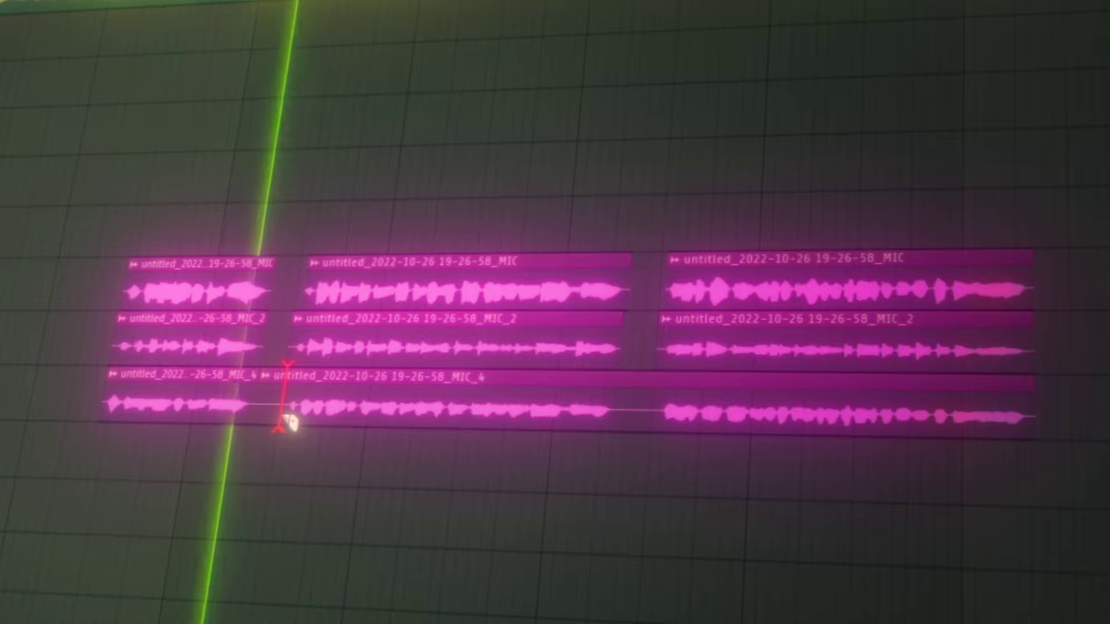
{"action": "left_click", "coordinate": [613, 424]}
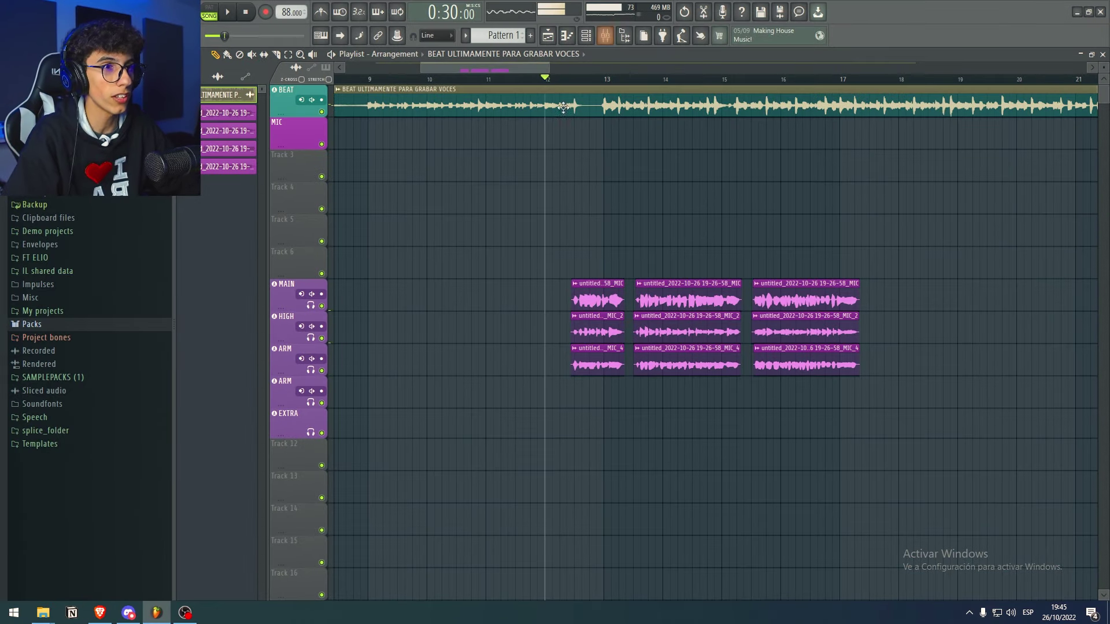
Step: Play the song from shortly after bar 12, soloing the MAIN, HIGH and ARM mixer tracks in turn, and return to the Playlist
{"action": "left_click", "coordinate": [561, 80]}
{"action": "key", "text": "space"}
{"action": "left_click", "coordinate": [606, 35]}
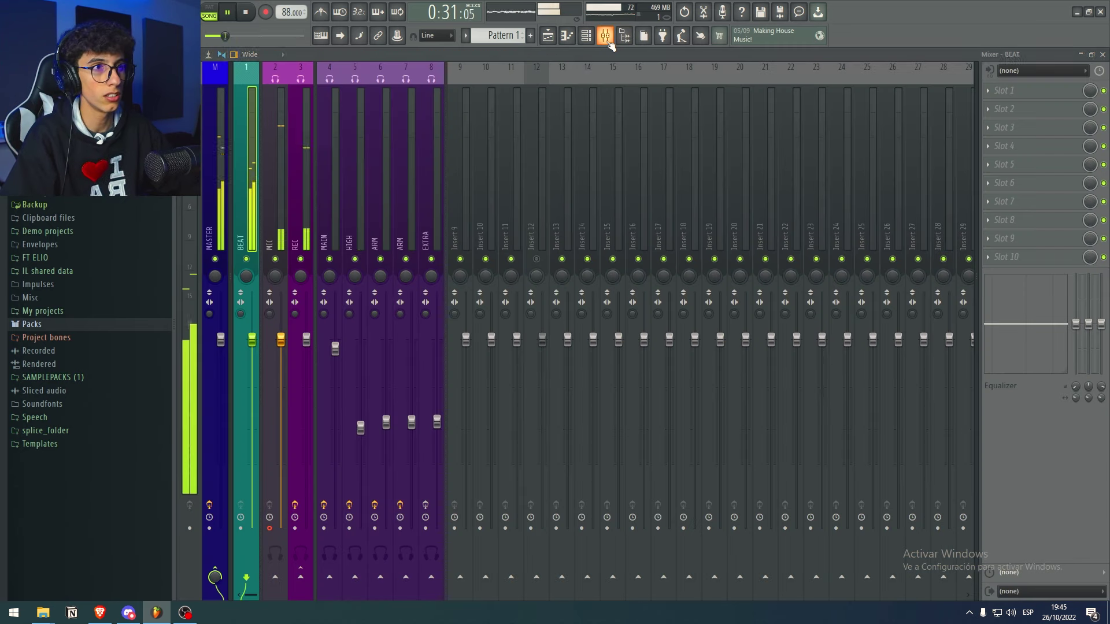
{"action": "right_click", "coordinate": [329, 259]}
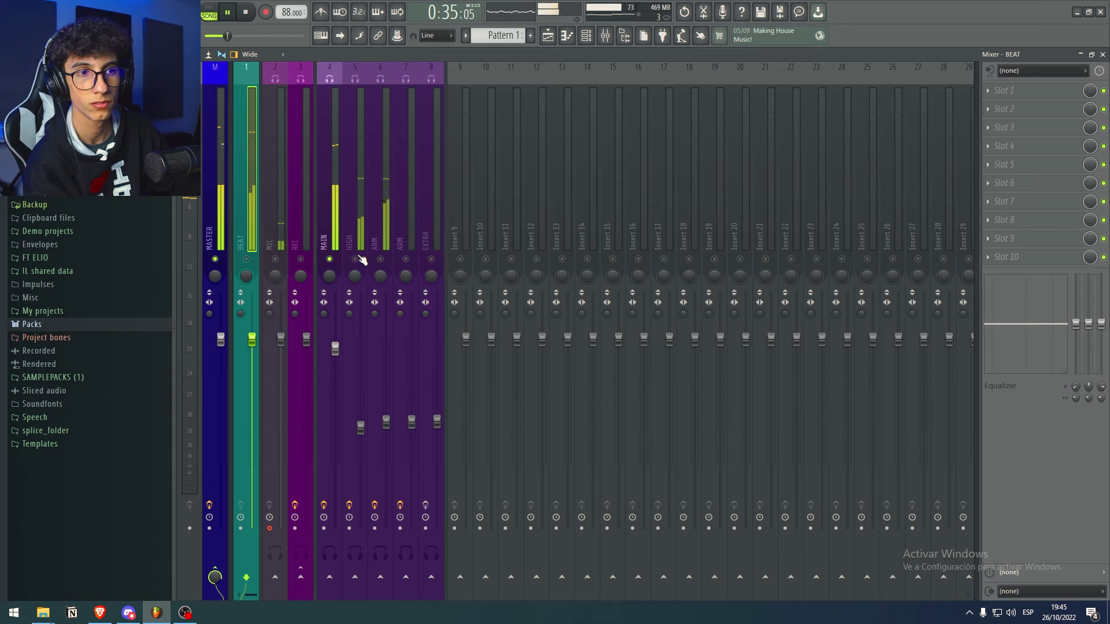
{"action": "right_click", "coordinate": [356, 260]}
{"action": "right_click", "coordinate": [380, 259]}
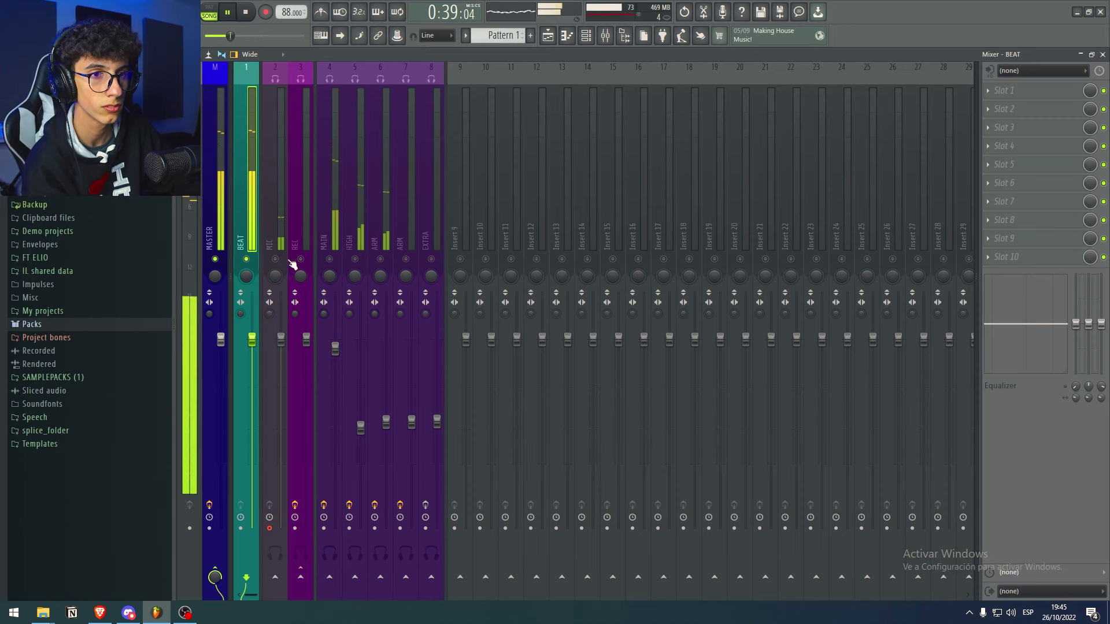
{"action": "right_click", "coordinate": [380, 260]}
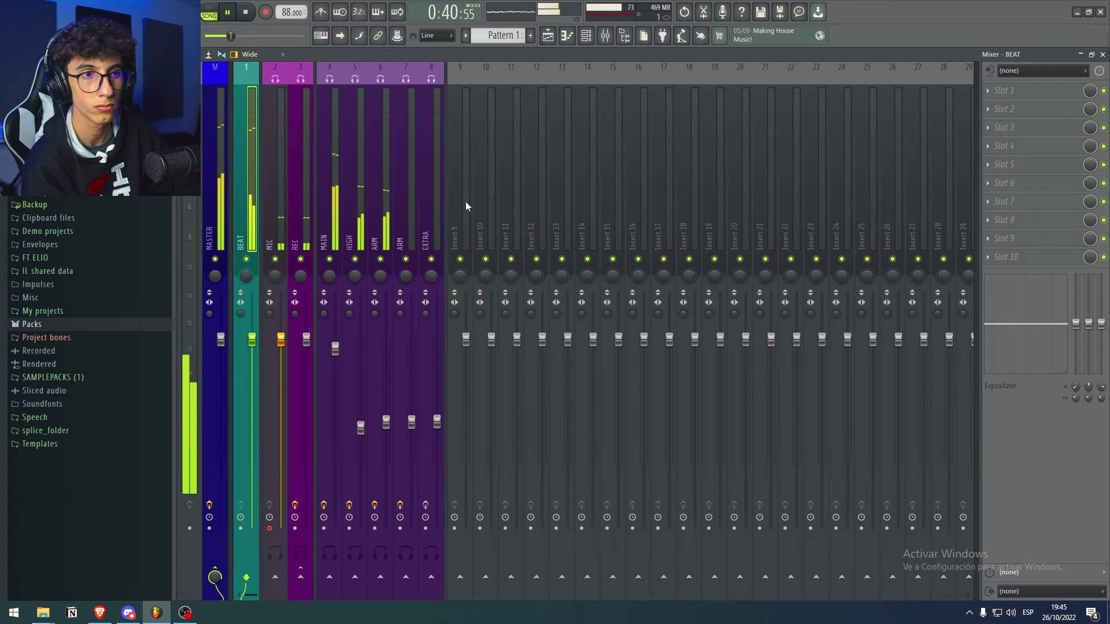
{"action": "left_click", "coordinate": [547, 38]}
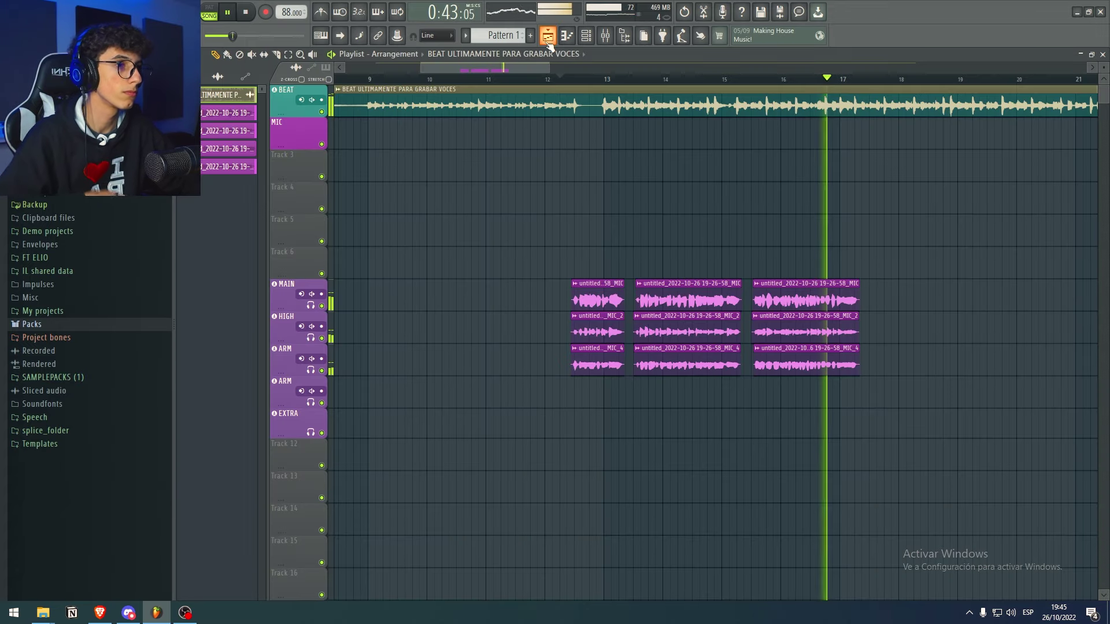